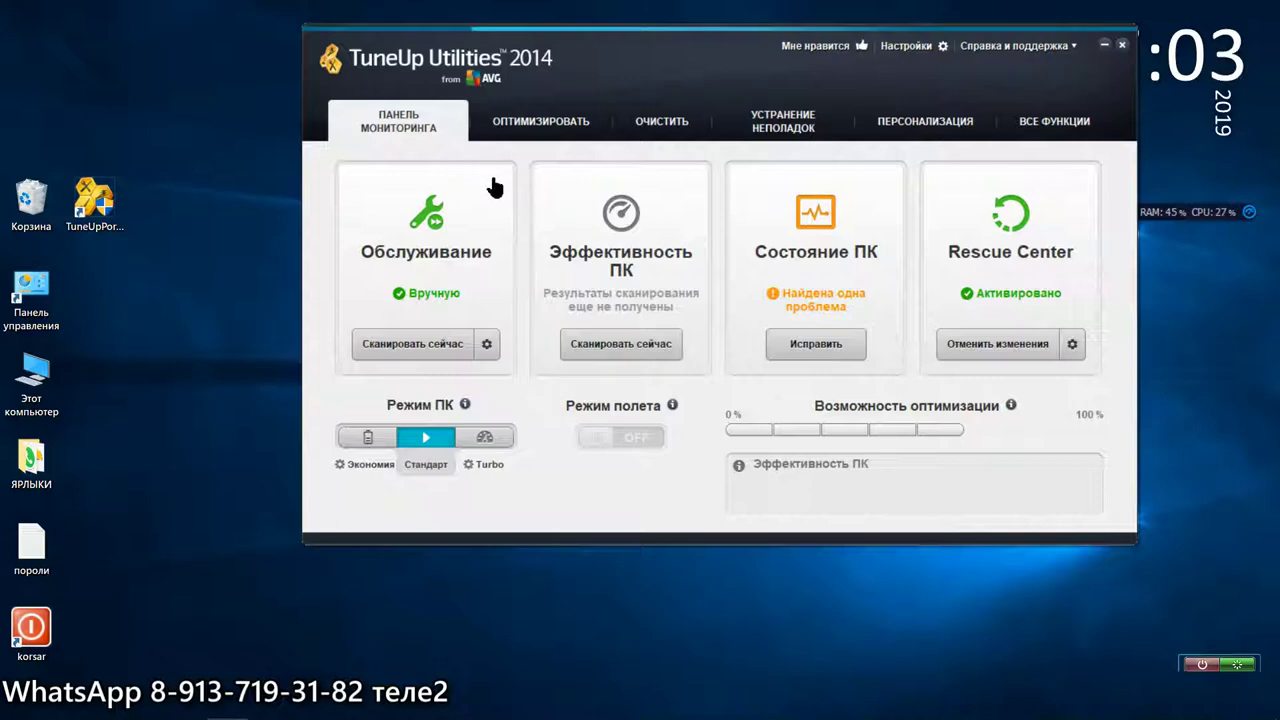
{"action": "left_click", "coordinate": [444, 357]}
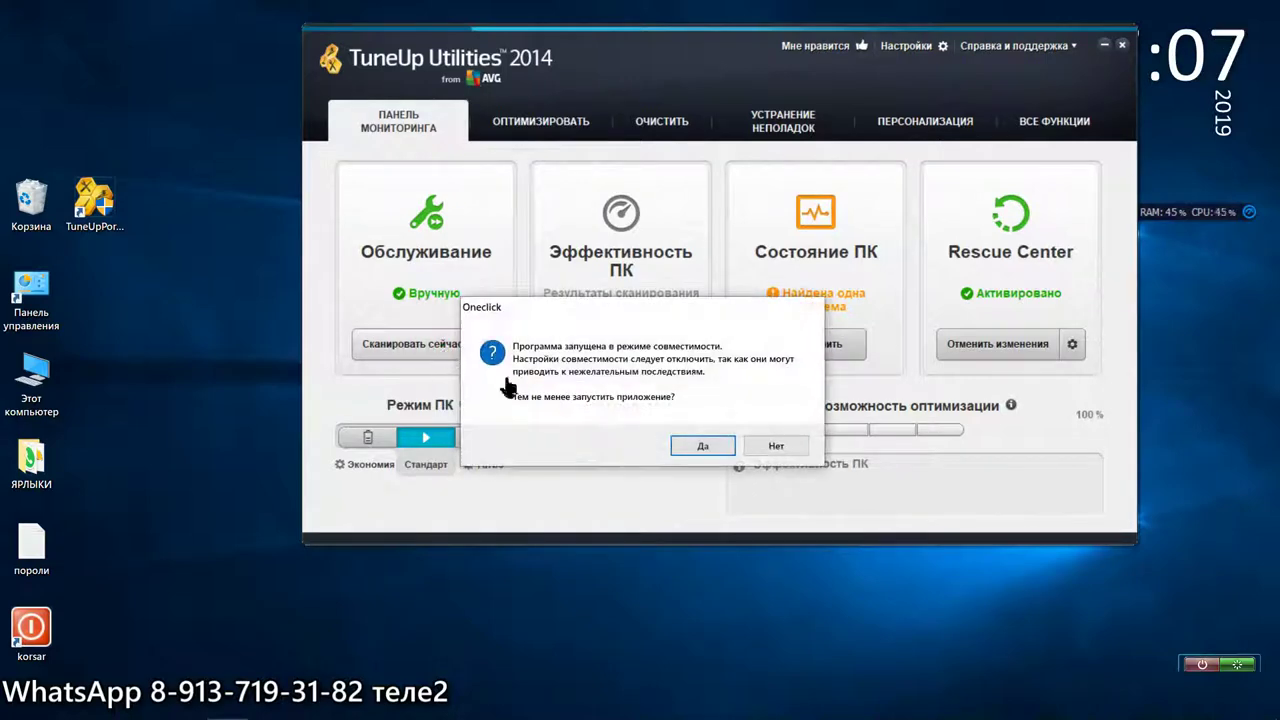
{"action": "left_click", "coordinate": [720, 449]}
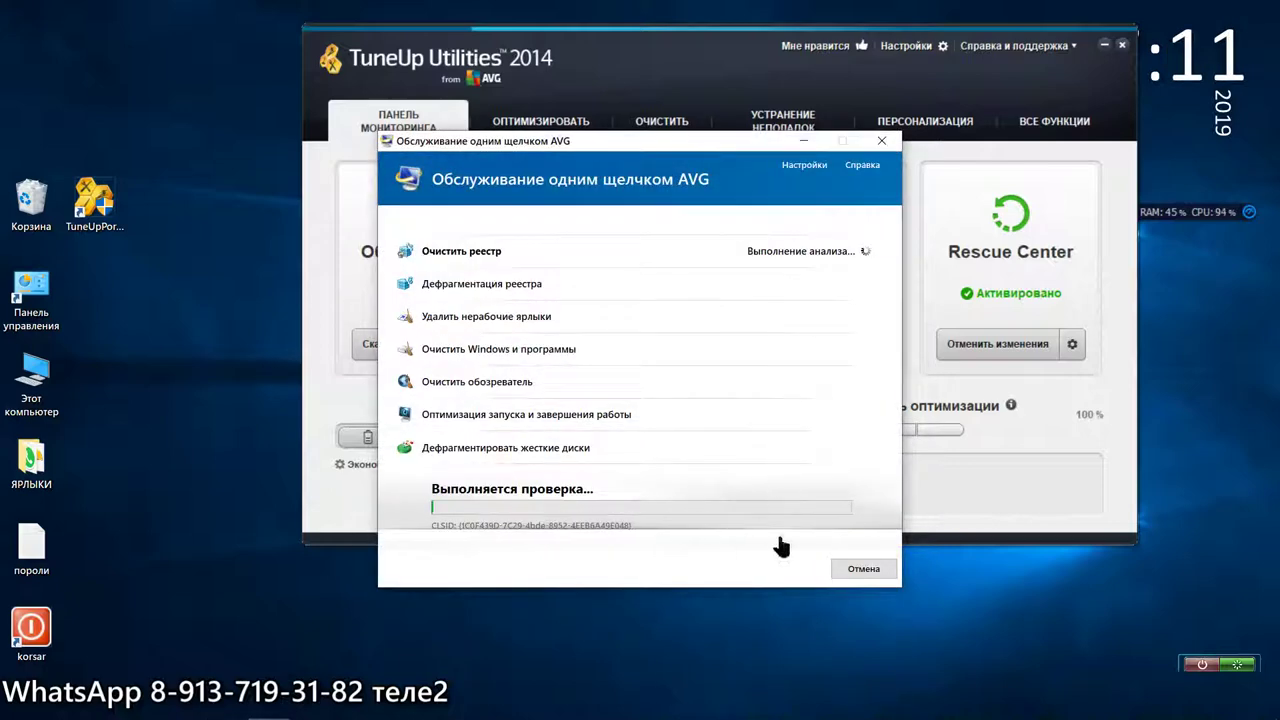
{"action": "left_click", "coordinate": [870, 572]}
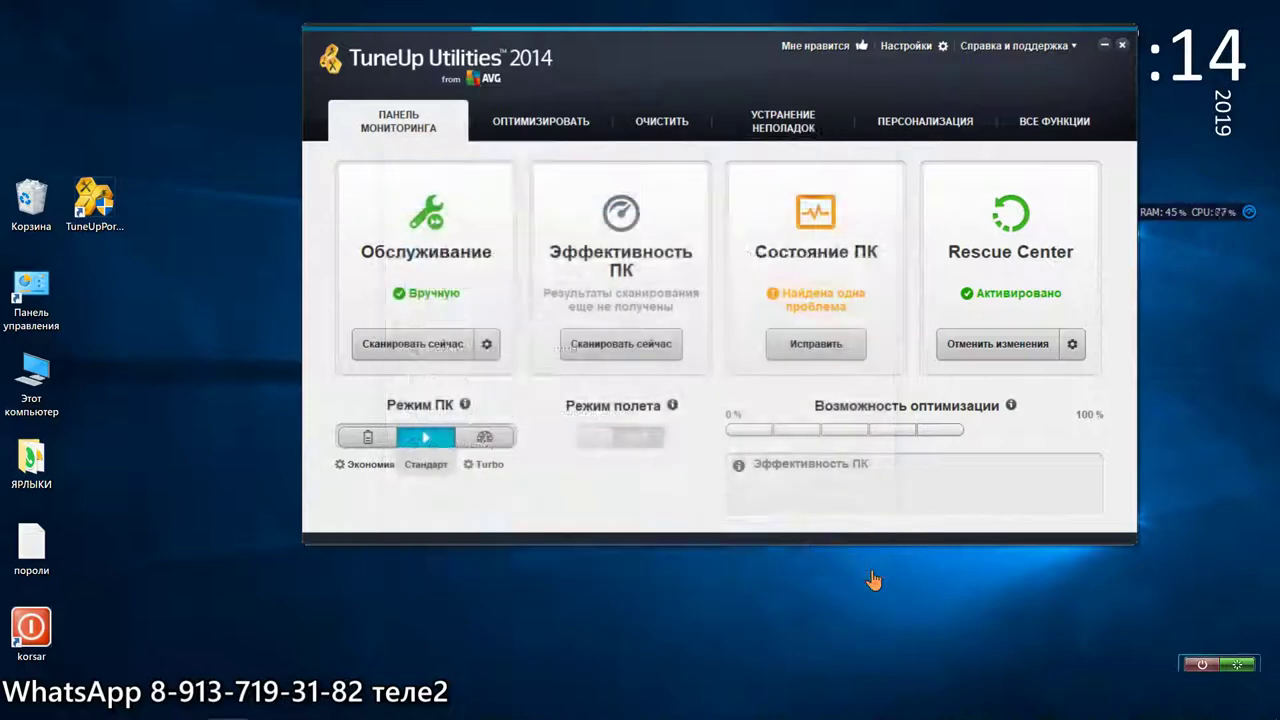
- Delete the broken shortcuts on the Start screen and the broken recent-document entries with the cleaning functions
{"action": "left_click", "coordinate": [570, 135]}
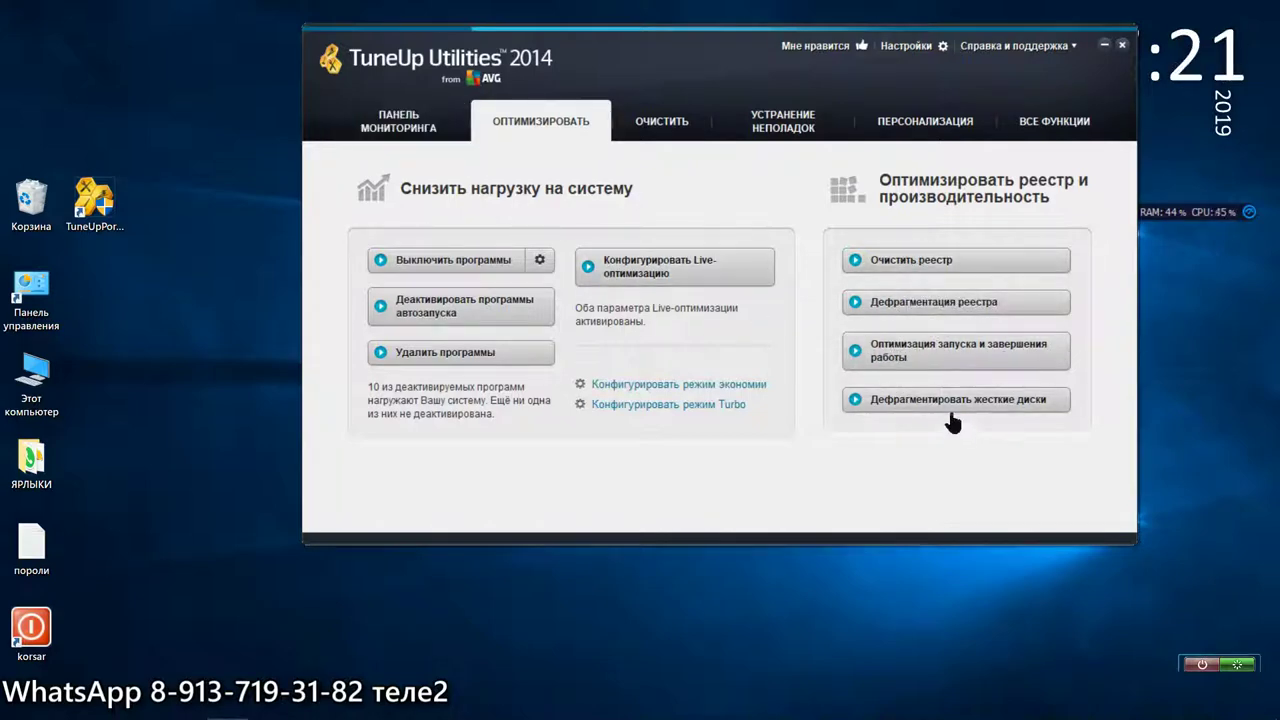
{"action": "left_click", "coordinate": [684, 128]}
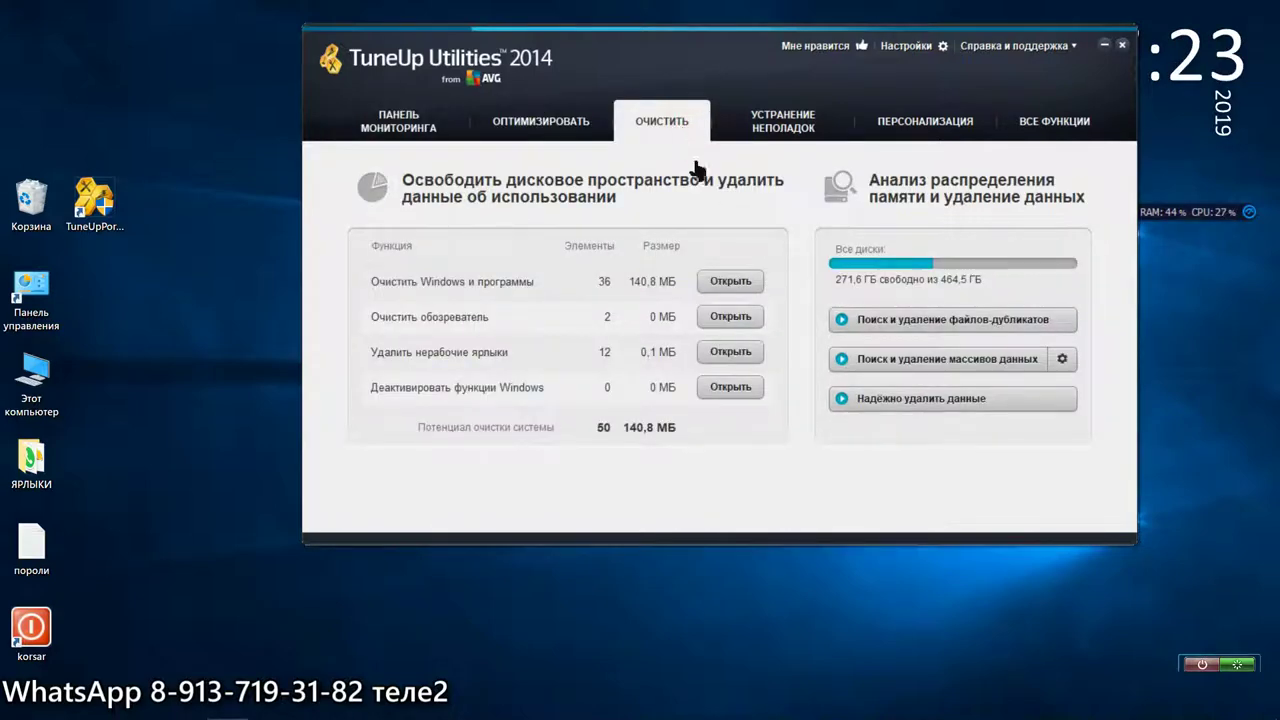
{"action": "left_click", "coordinate": [729, 355]}
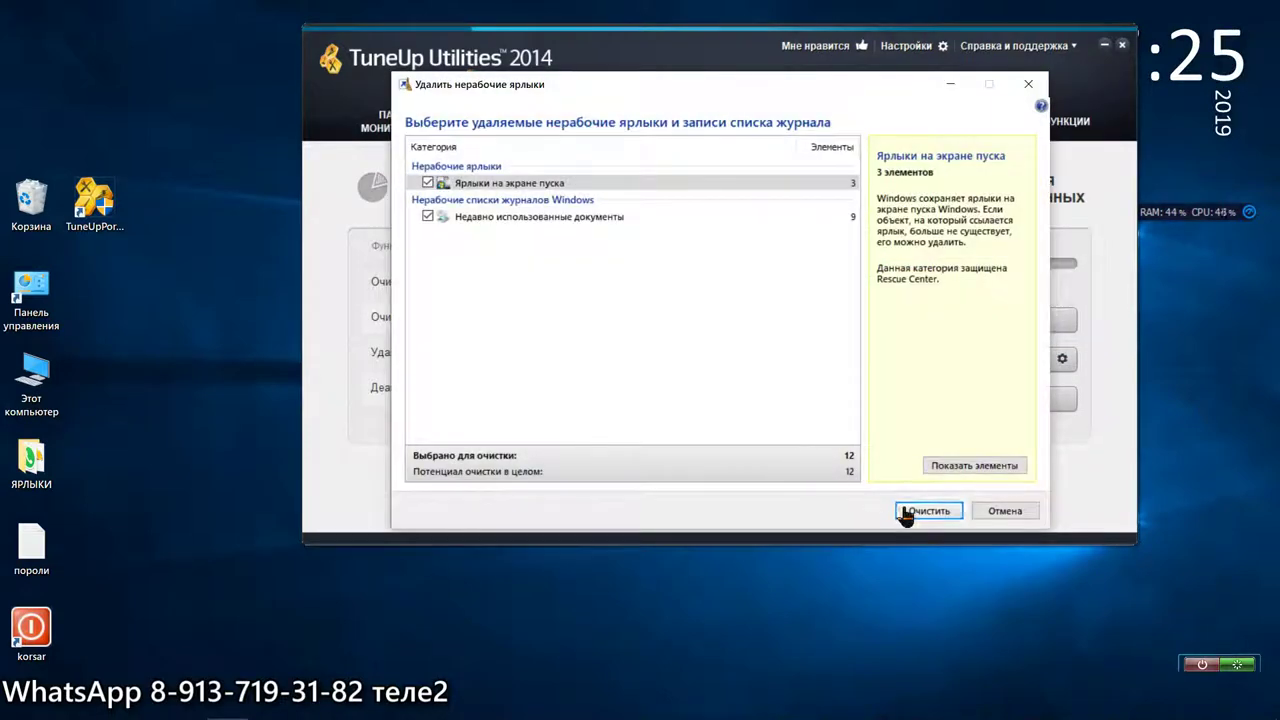
{"action": "left_click", "coordinate": [925, 514]}
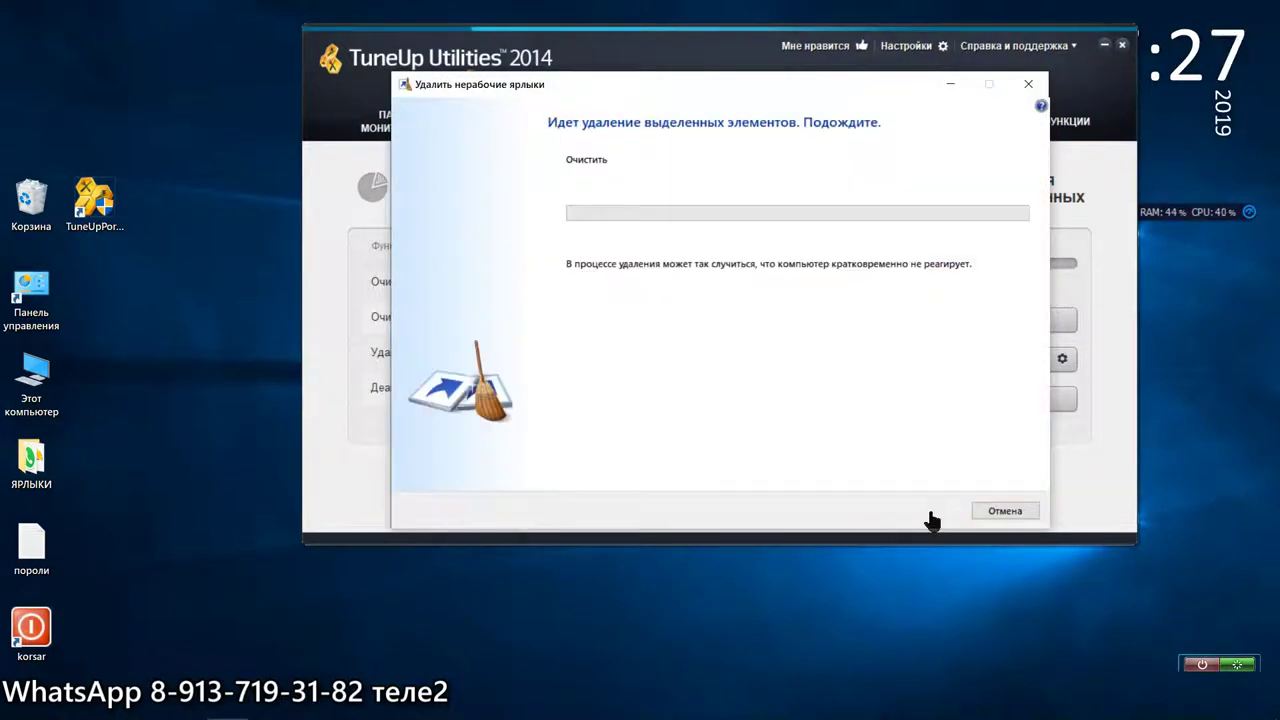
{"action": "left_click", "coordinate": [1004, 512]}
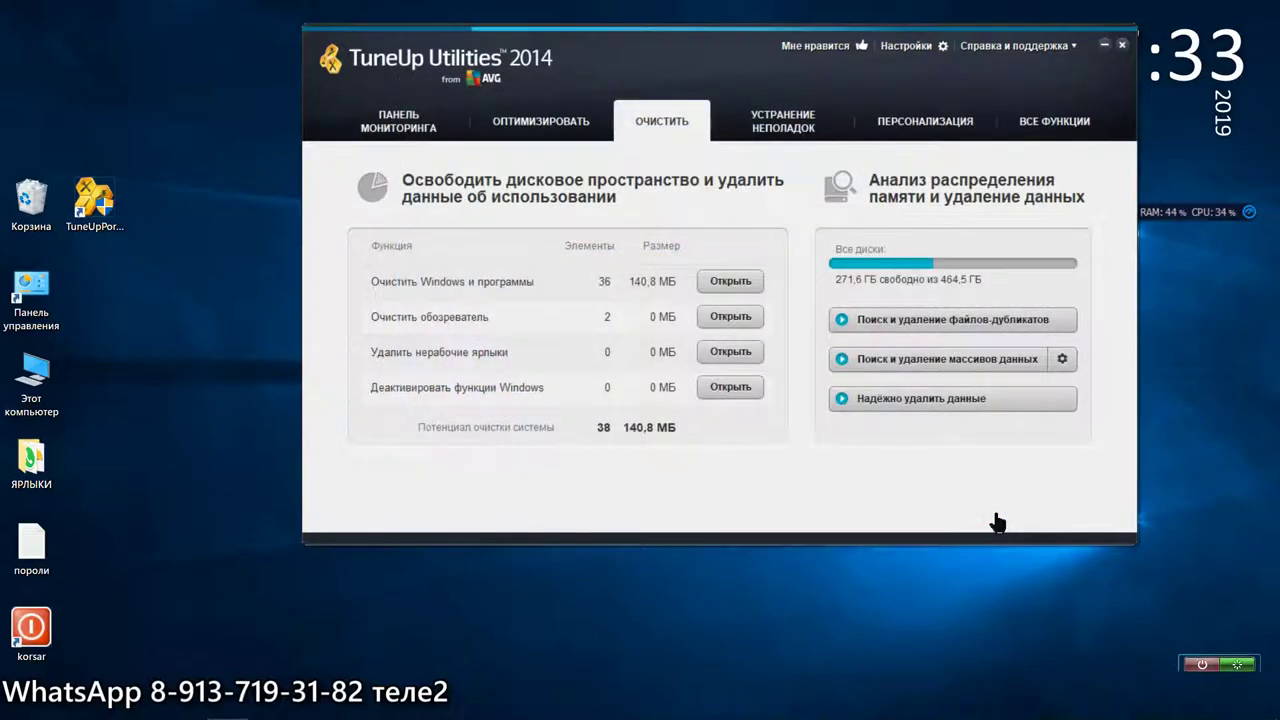
- Clean Windows and programs of the Recycle Bin contents and temporary installation files, confirming the deletion
{"action": "left_click", "coordinate": [714, 279]}
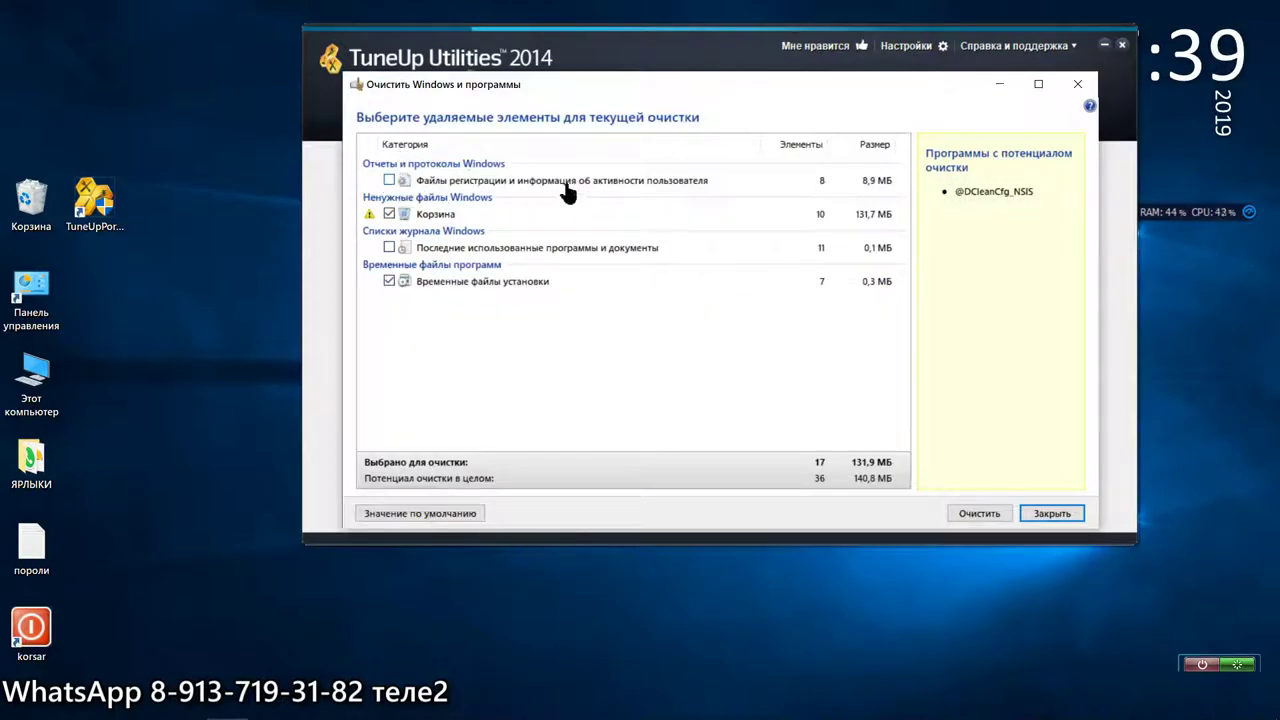
{"action": "left_click", "coordinate": [985, 518]}
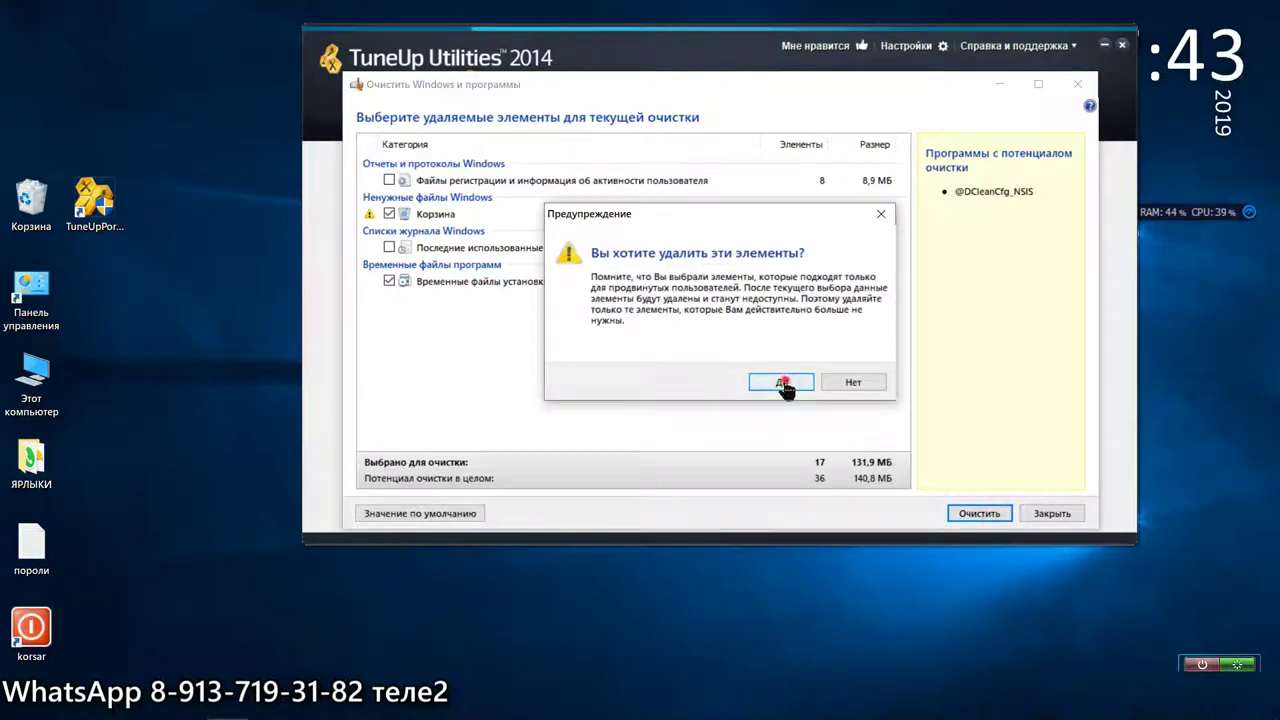
{"action": "left_click", "coordinate": [781, 383]}
{"action": "left_click", "coordinate": [1042, 514]}
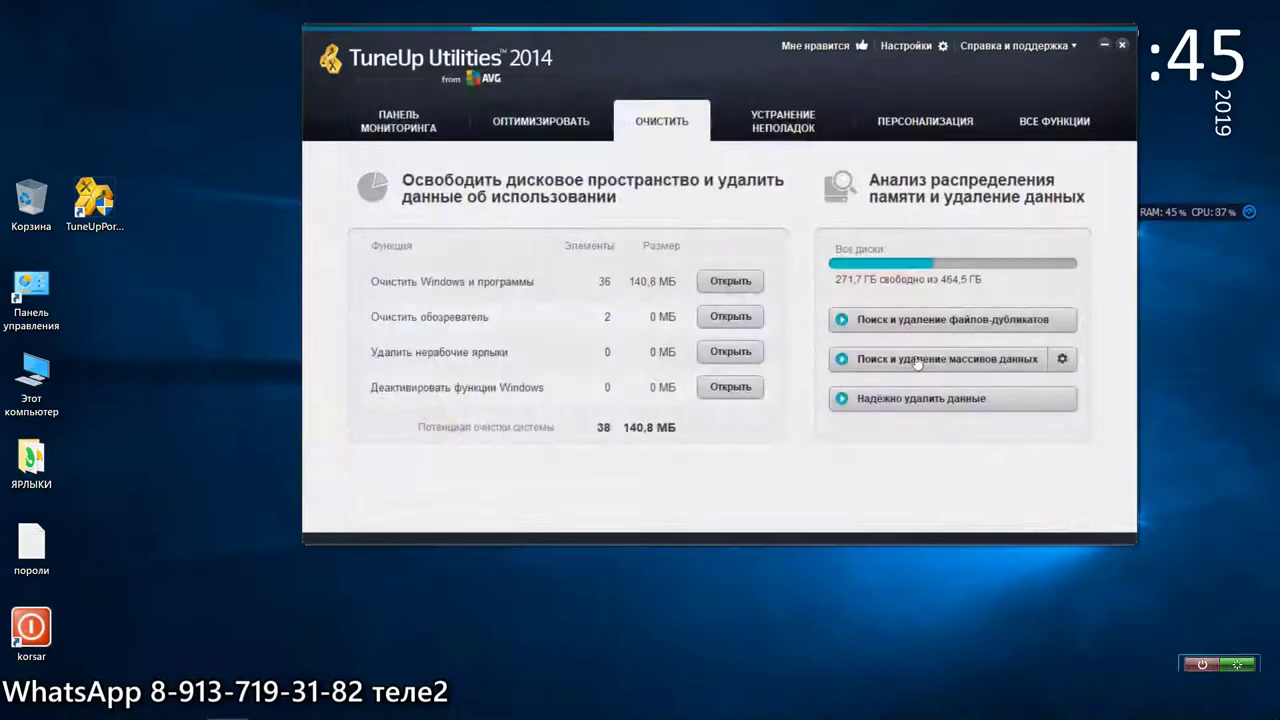
- Open AVG Disk Doctor from the troubleshooting functions, allowing it to run despite compatibility mode
{"action": "left_click", "coordinate": [785, 127]}
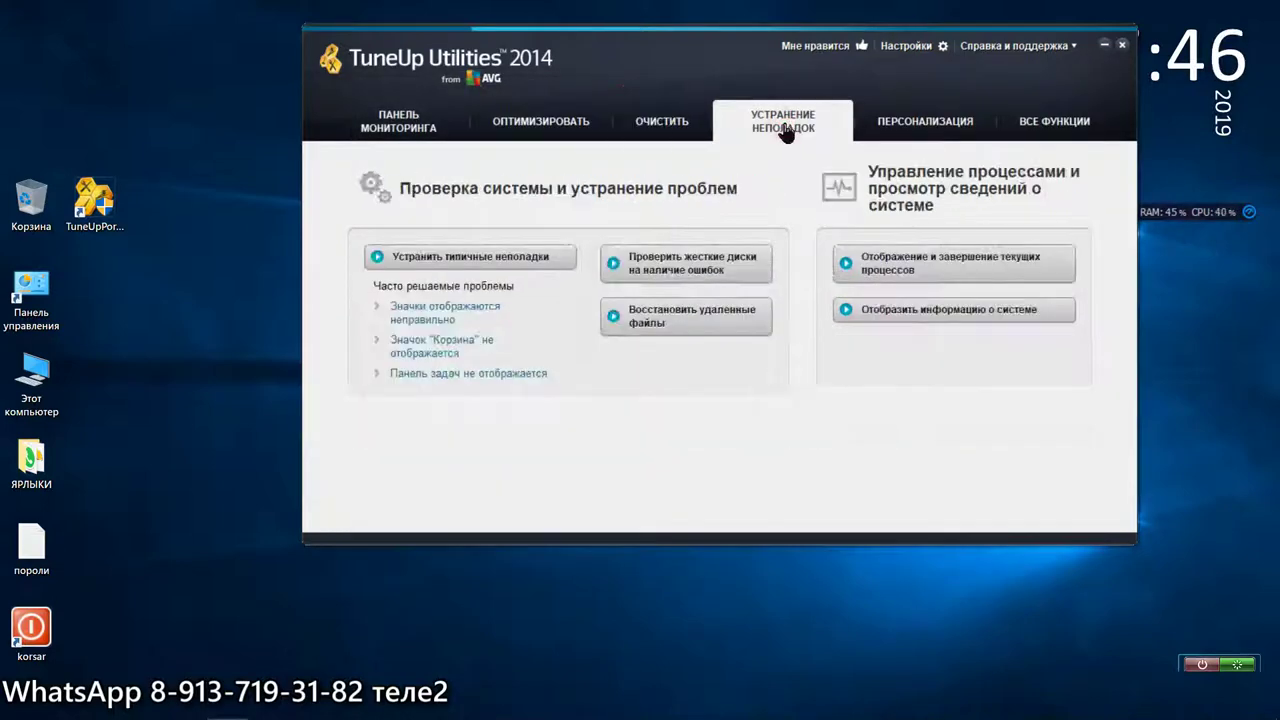
{"action": "left_click", "coordinate": [722, 276]}
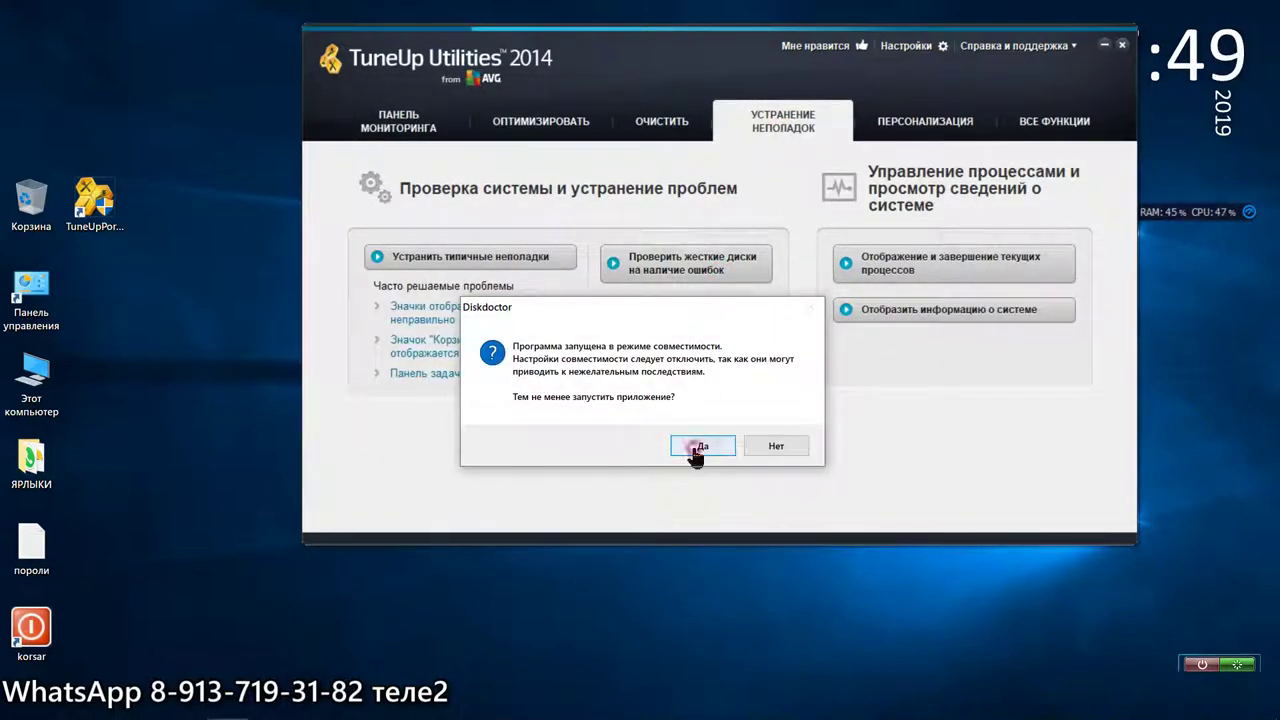
{"action": "left_click", "coordinate": [694, 448]}
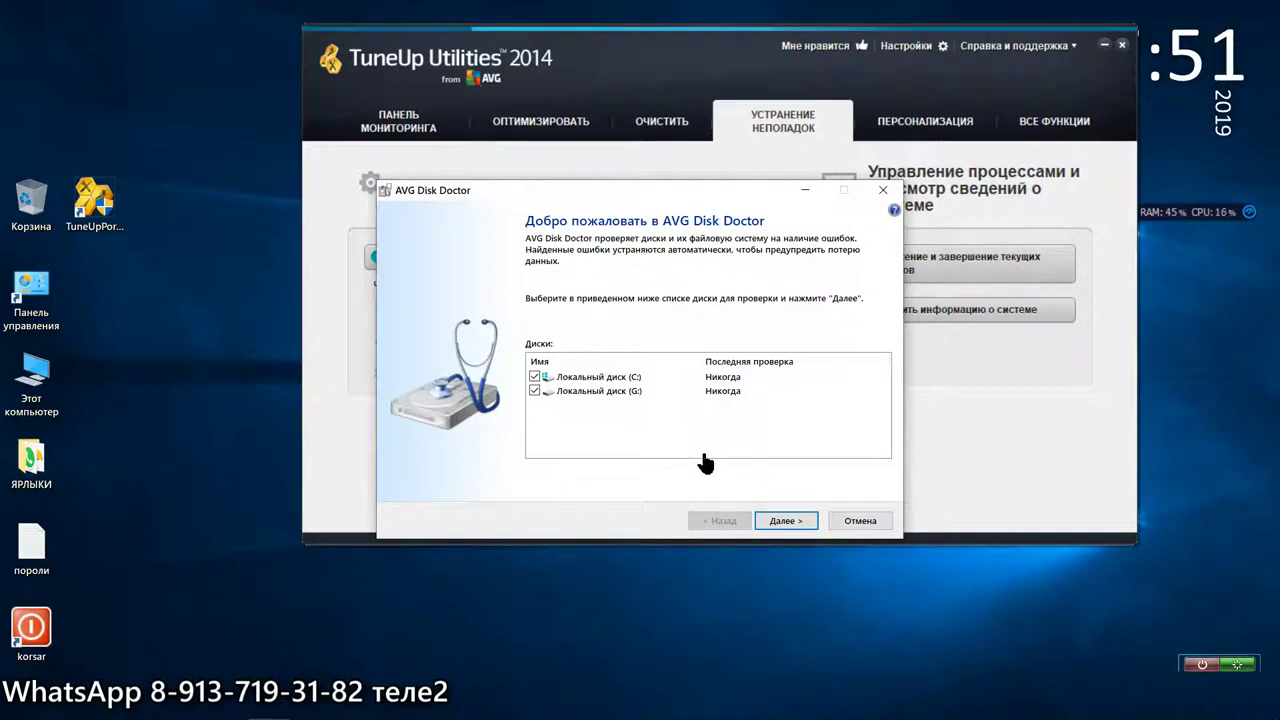
- View the Windows error-checking and optimization tools in the properties of local disk C:
{"action": "double_click", "coordinate": [31, 375]}
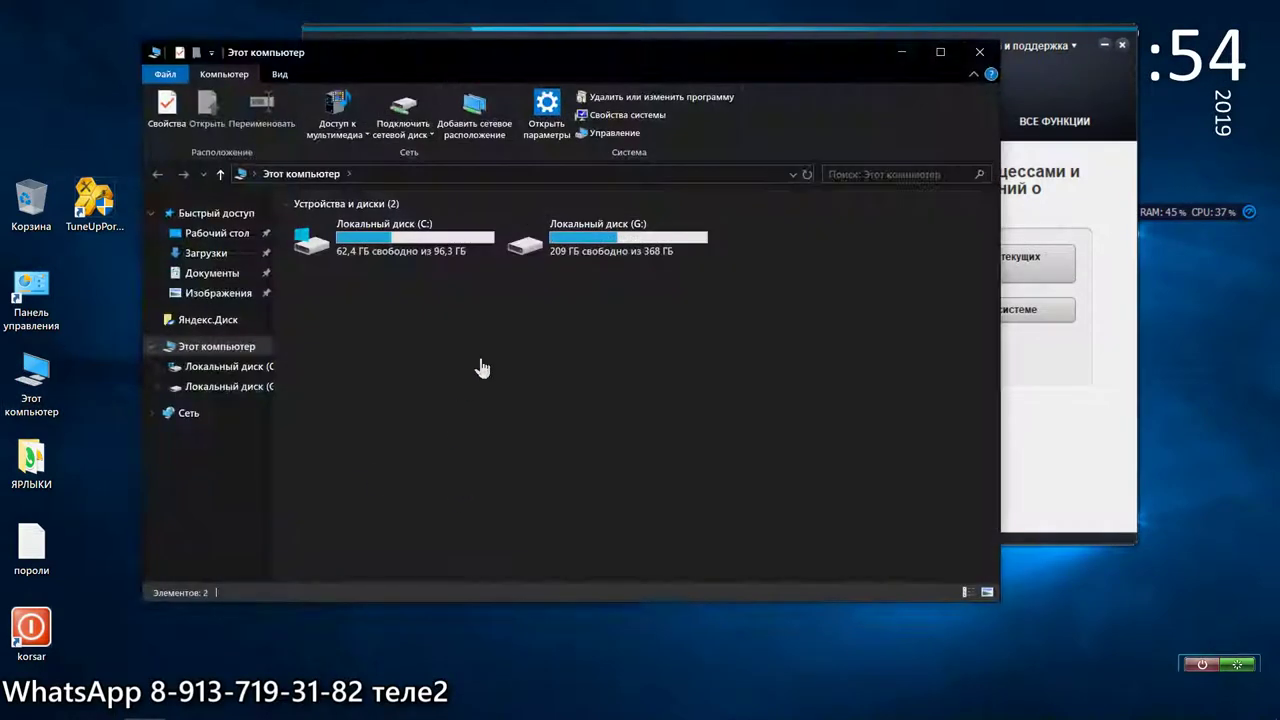
{"action": "right_click", "coordinate": [438, 244]}
{"action": "left_click", "coordinate": [512, 681]}
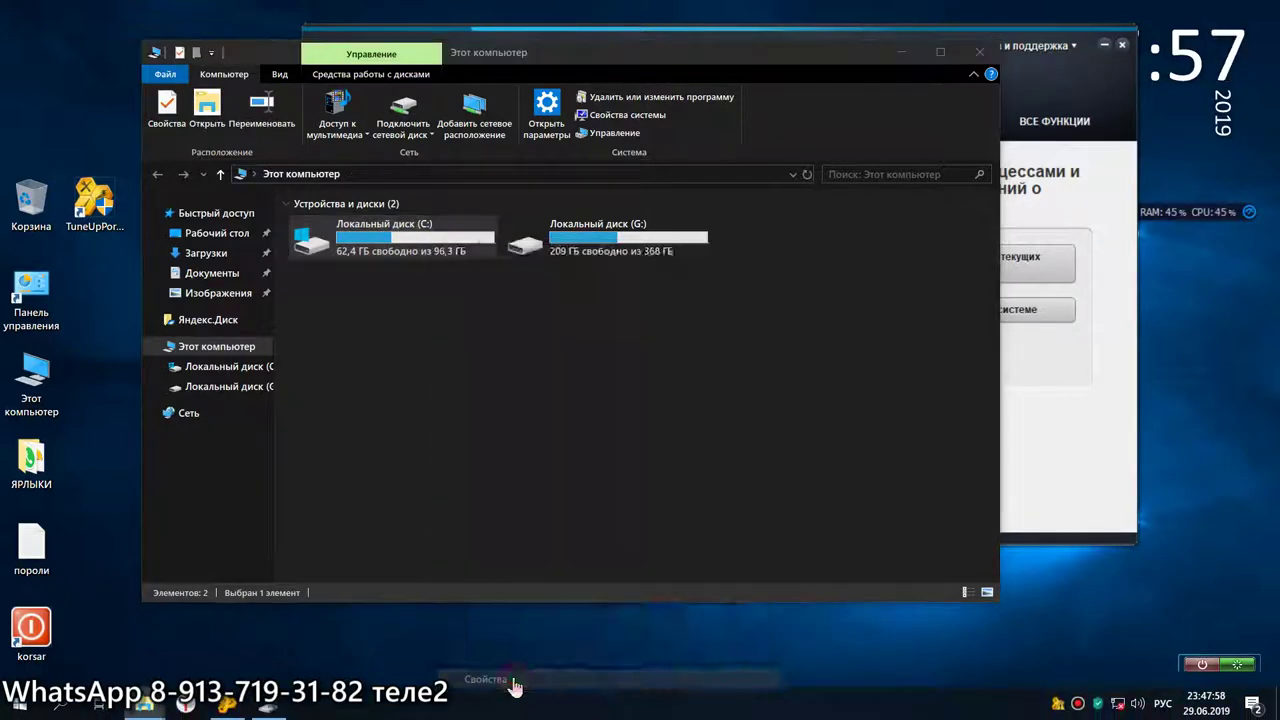
{"action": "left_click", "coordinate": [580, 297]}
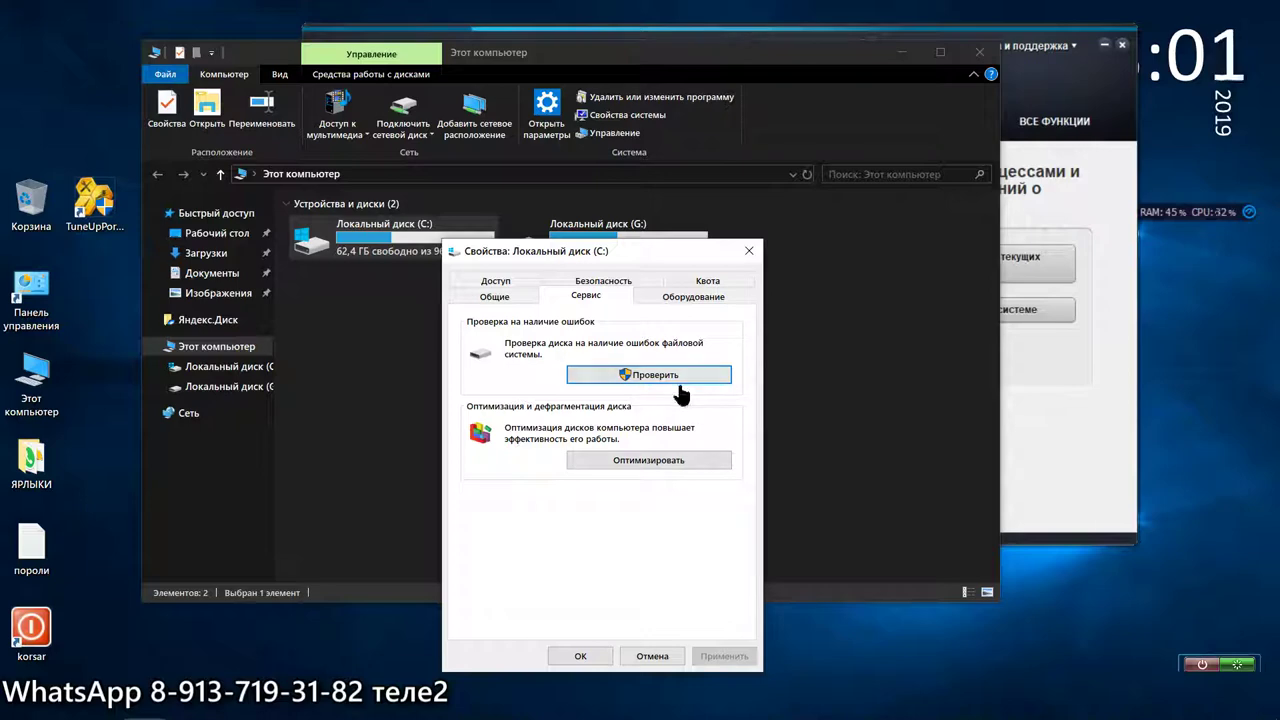
{"action": "left_click", "coordinate": [750, 252]}
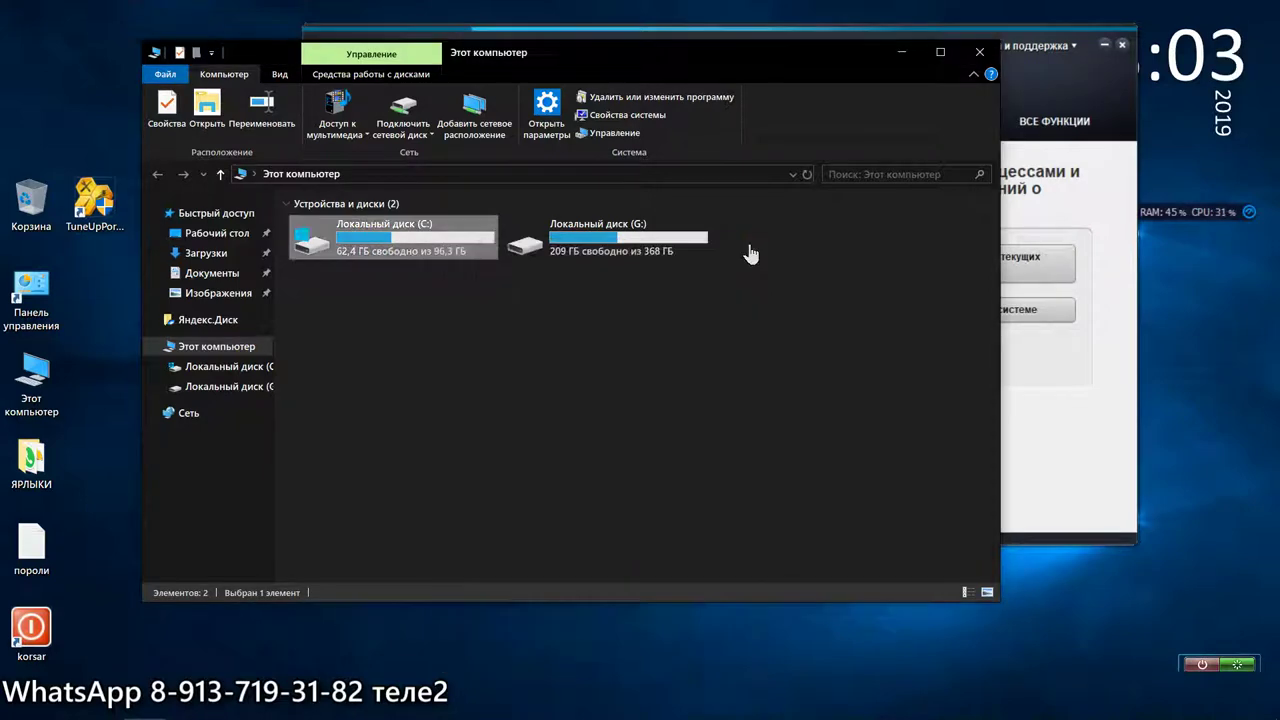
{"action": "left_click", "coordinate": [979, 51]}
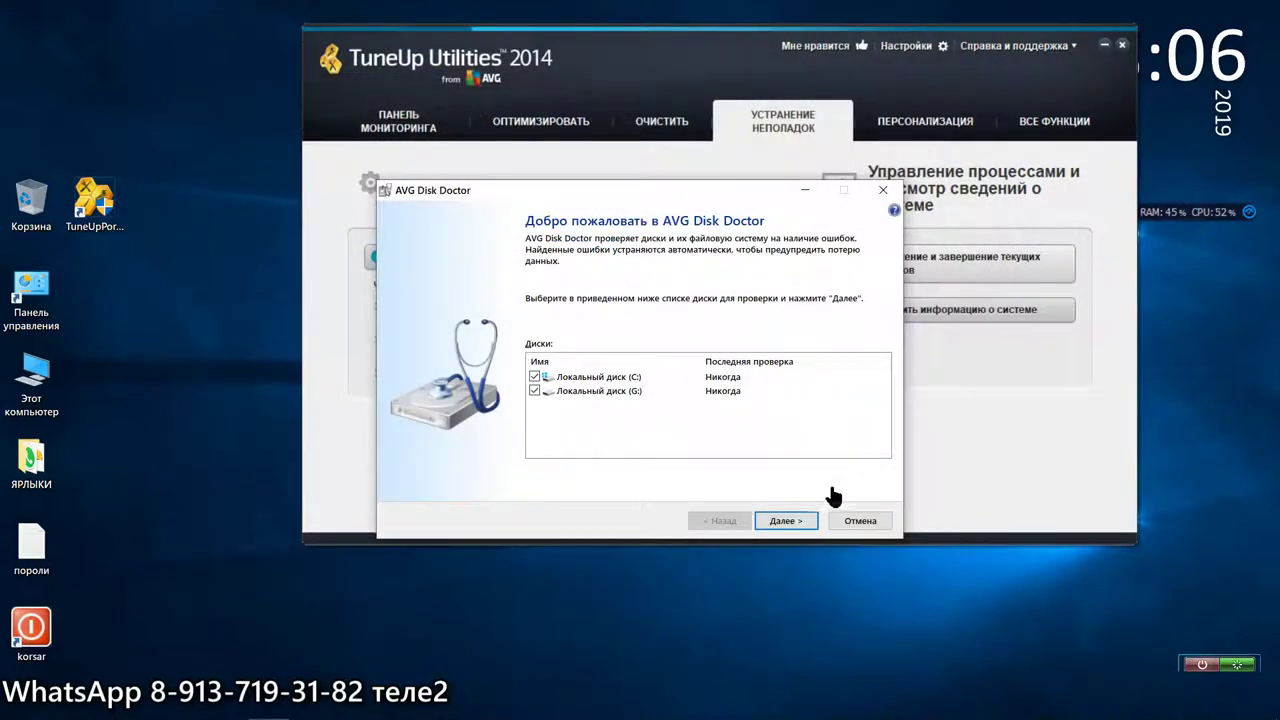
- Cancel the Disk Doctor check and look through the personalization page and the overview of all functions
{"action": "left_click", "coordinate": [849, 522]}
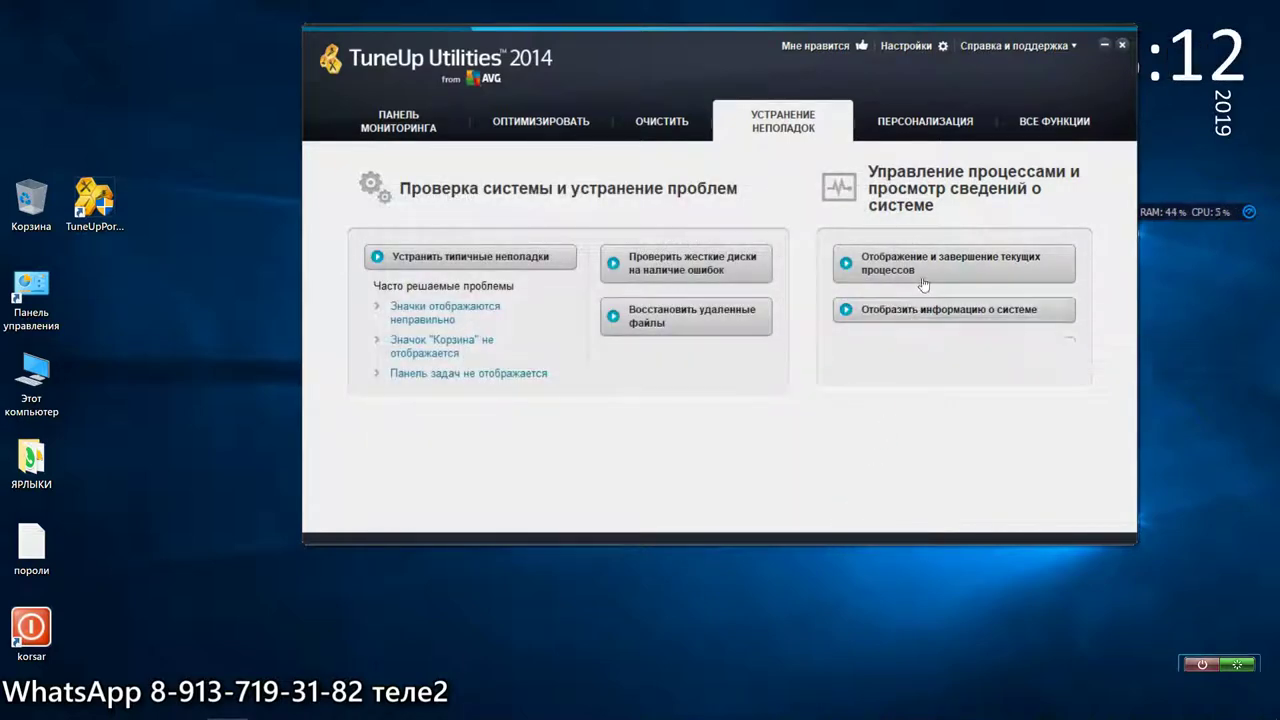
{"action": "left_click", "coordinate": [934, 131]}
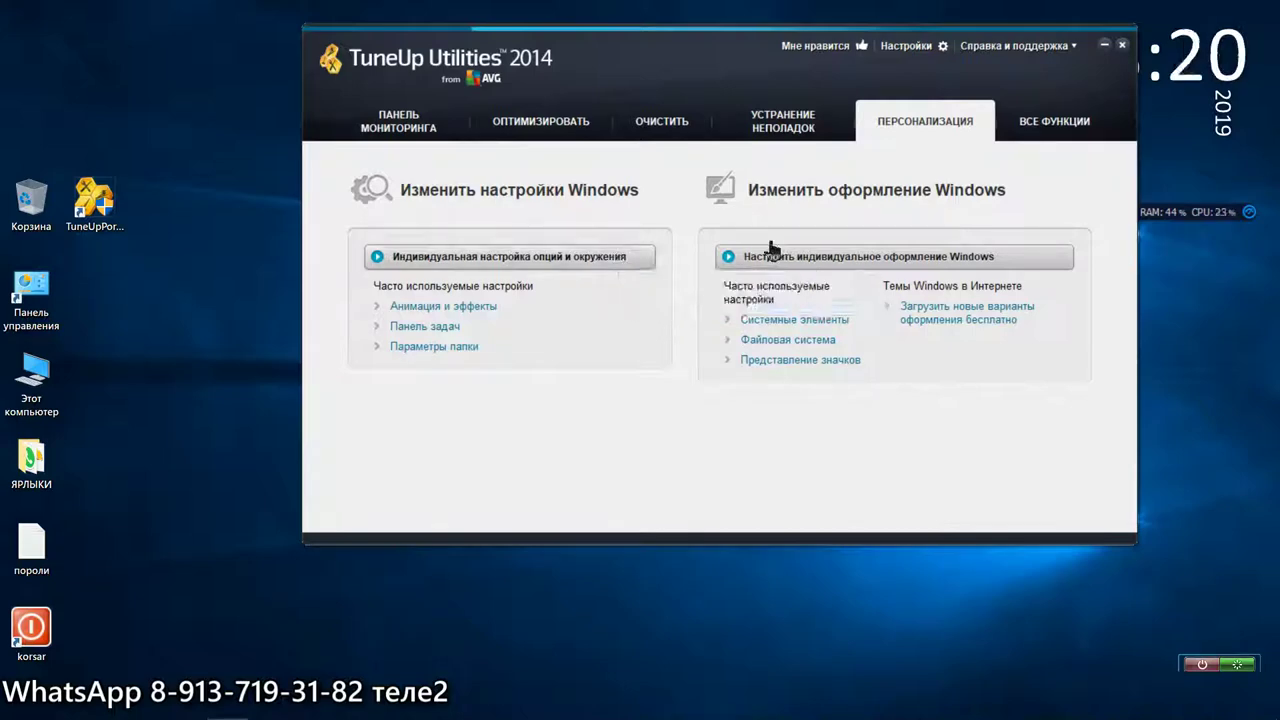
{"action": "left_click", "coordinate": [1085, 133]}
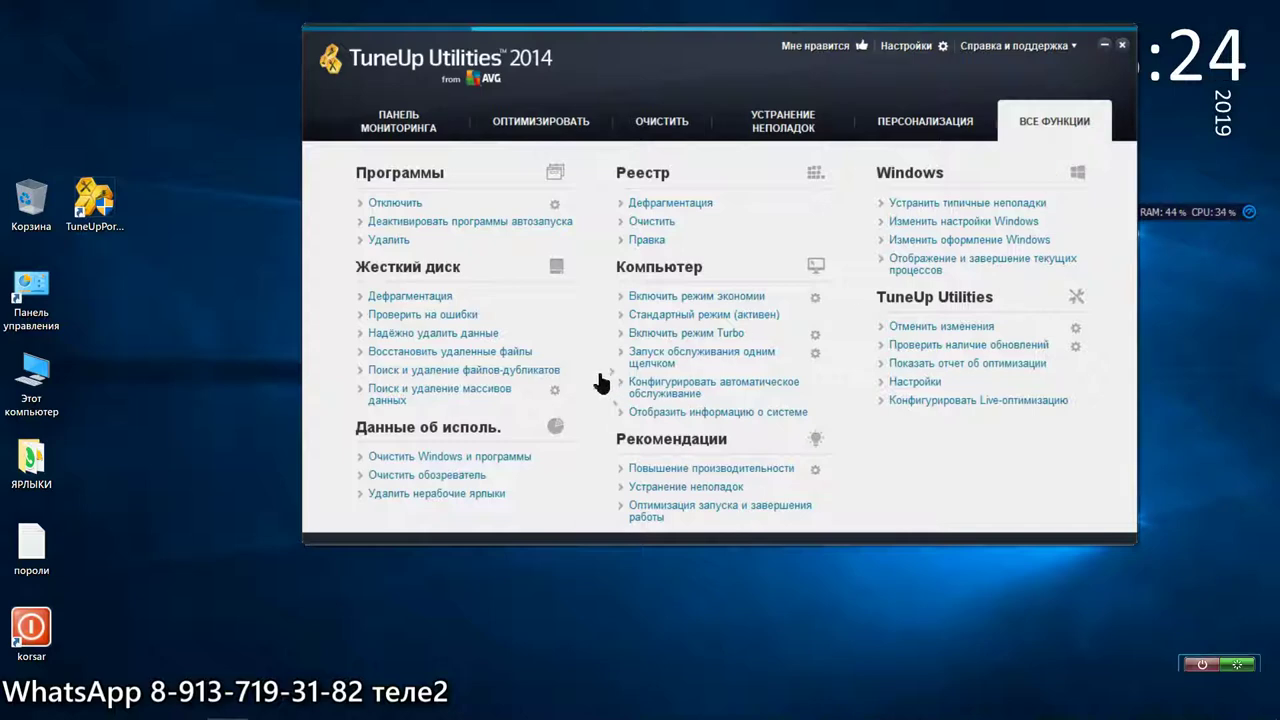
{"action": "left_click", "coordinate": [410, 122]}
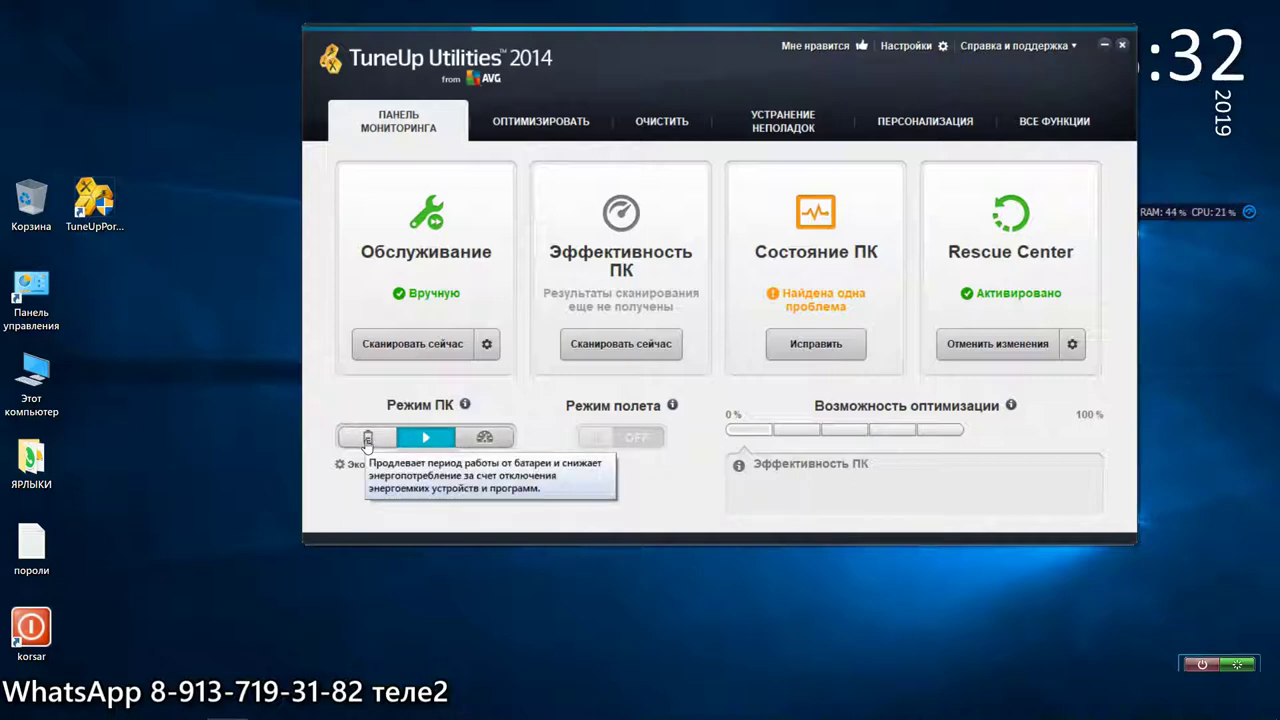
- Review the TuneUp Utilities settings for integration, notification area icon, notifications, update checks, Rescue Center protection and password protection
{"action": "left_click", "coordinate": [895, 58]}
{"action": "left_click", "coordinate": [706, 446]}
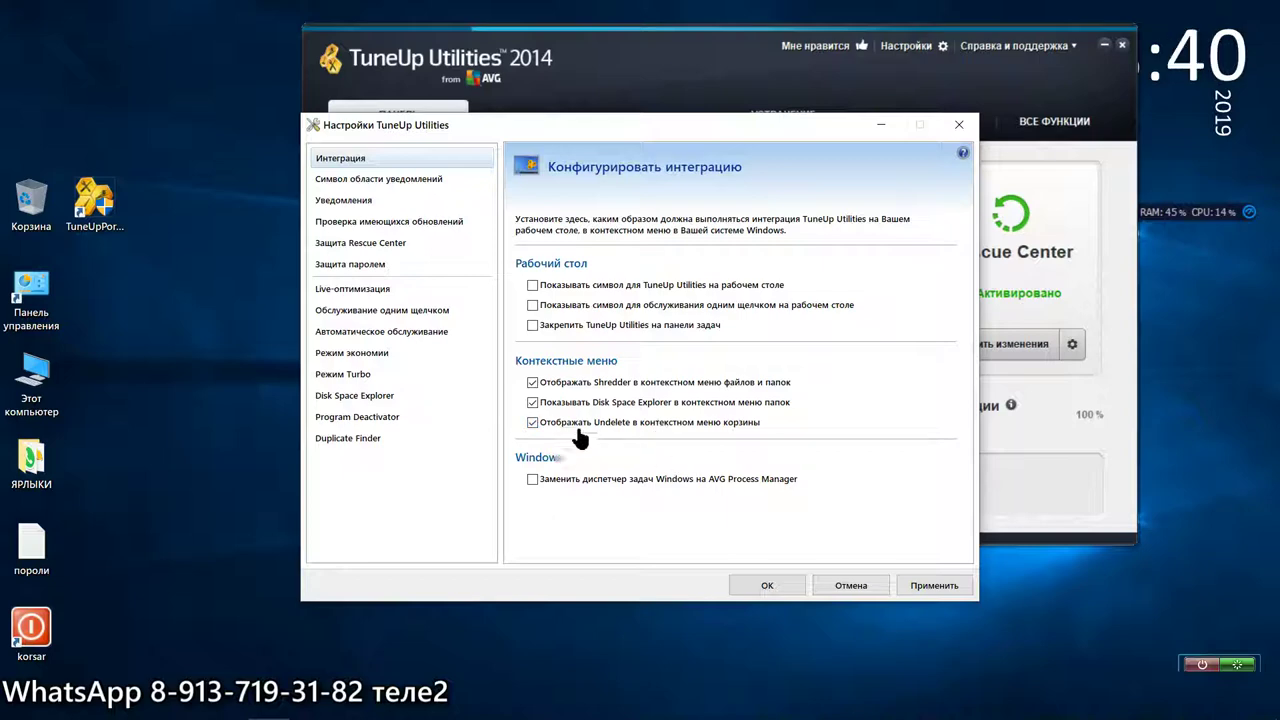
{"action": "left_click", "coordinate": [533, 423]}
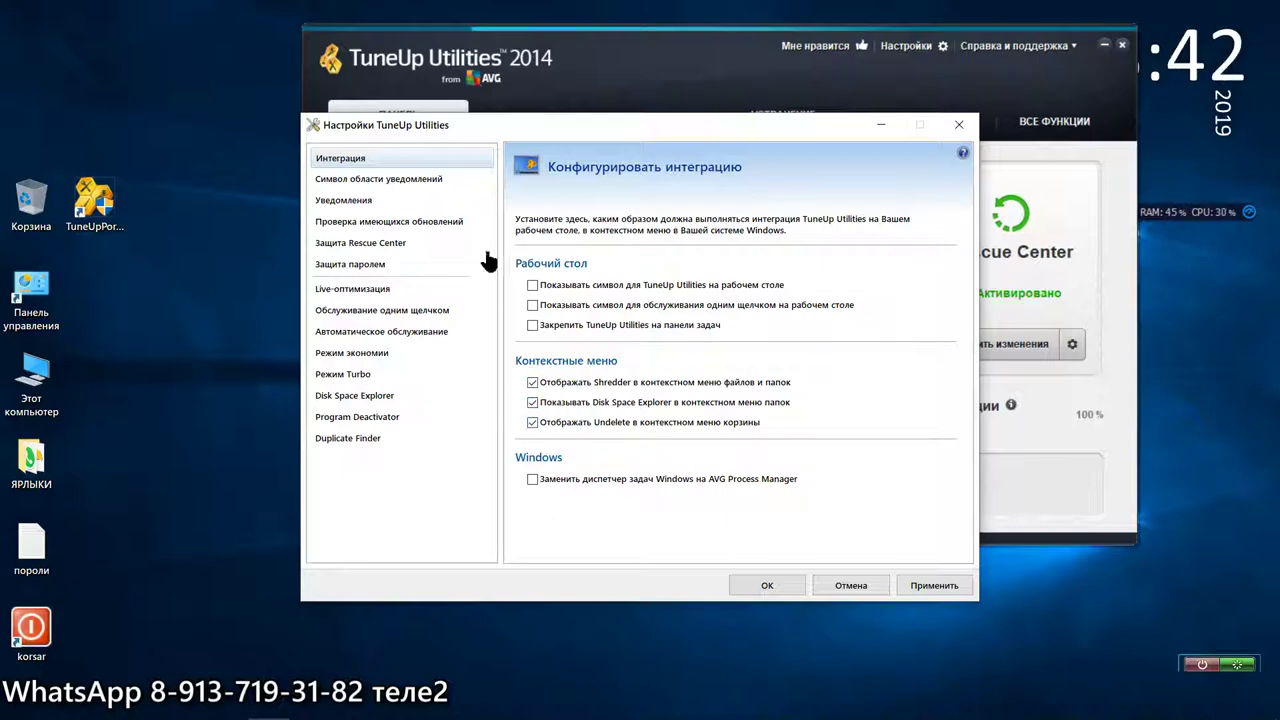
{"action": "left_click", "coordinate": [433, 179]}
{"action": "left_click", "coordinate": [435, 200]}
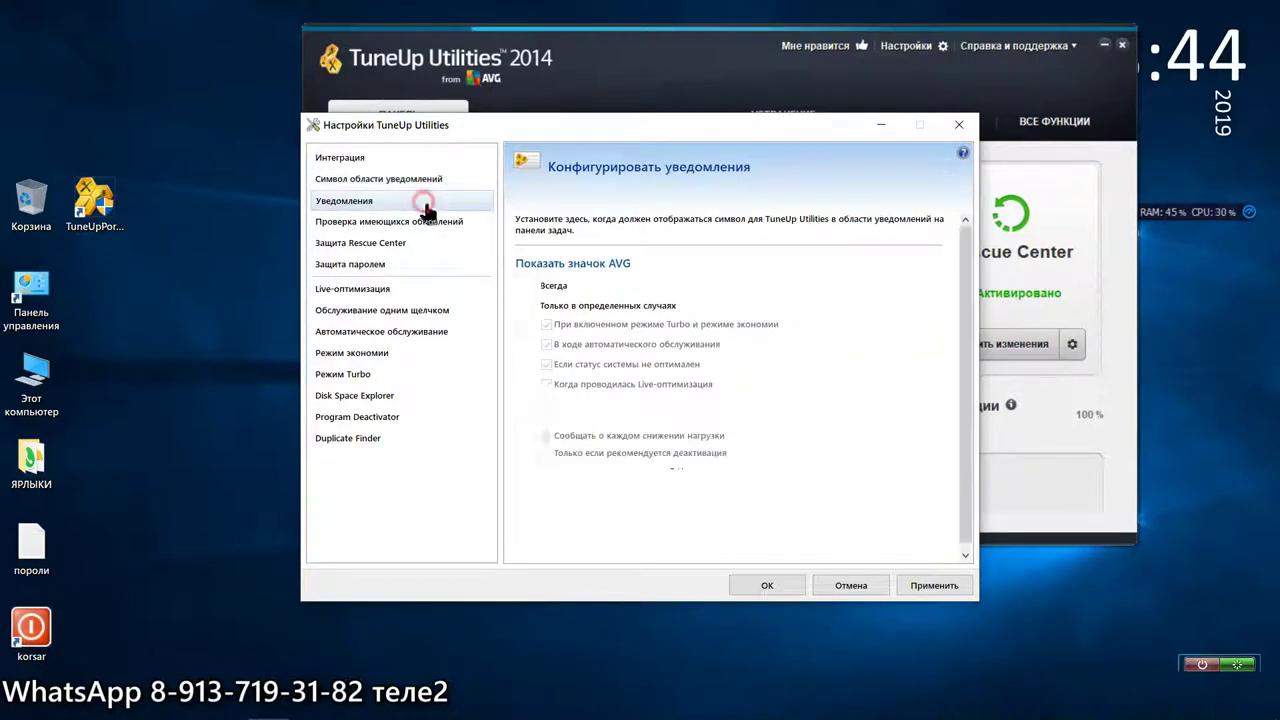
{"action": "left_click", "coordinate": [437, 225]}
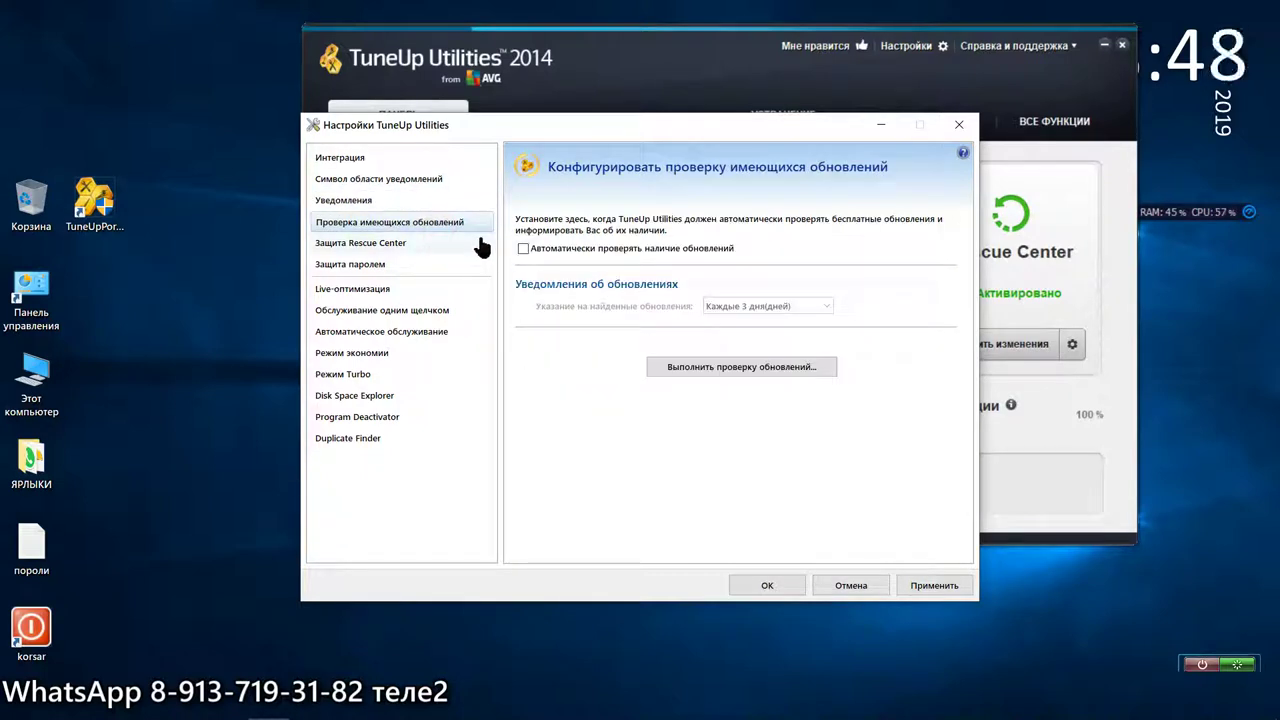
{"action": "left_click", "coordinate": [437, 249]}
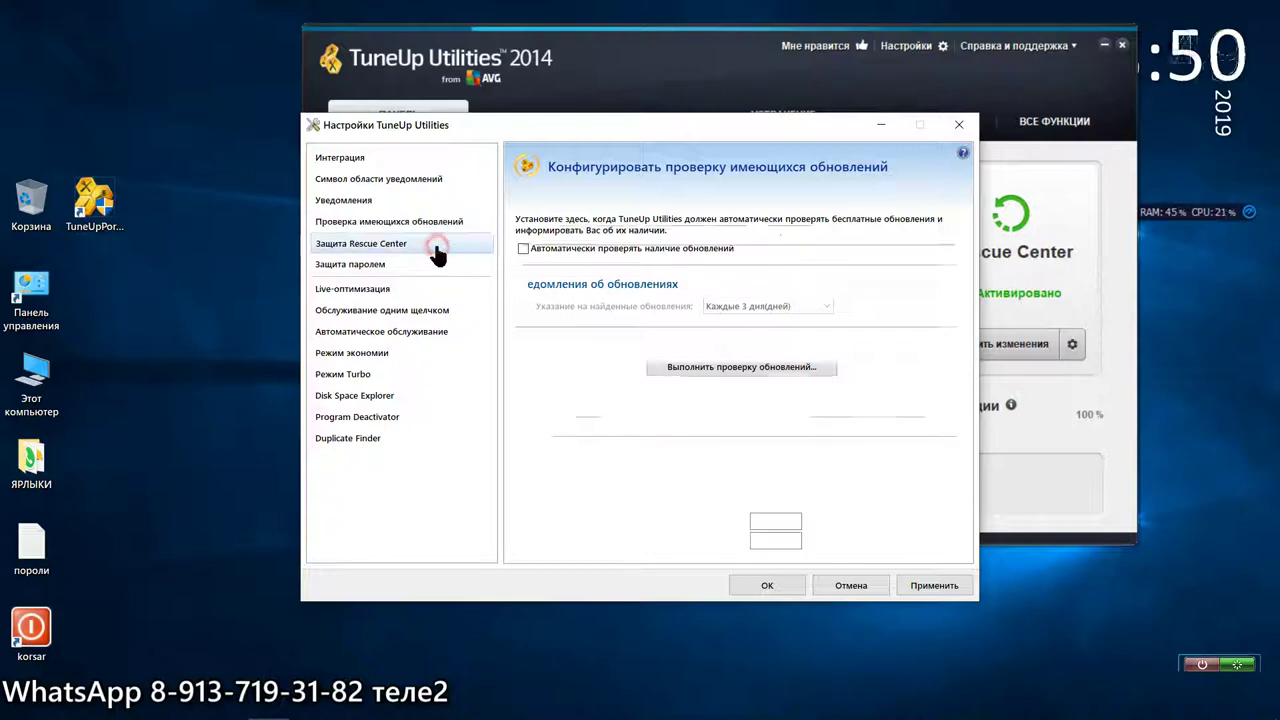
{"action": "left_click", "coordinate": [441, 266]}
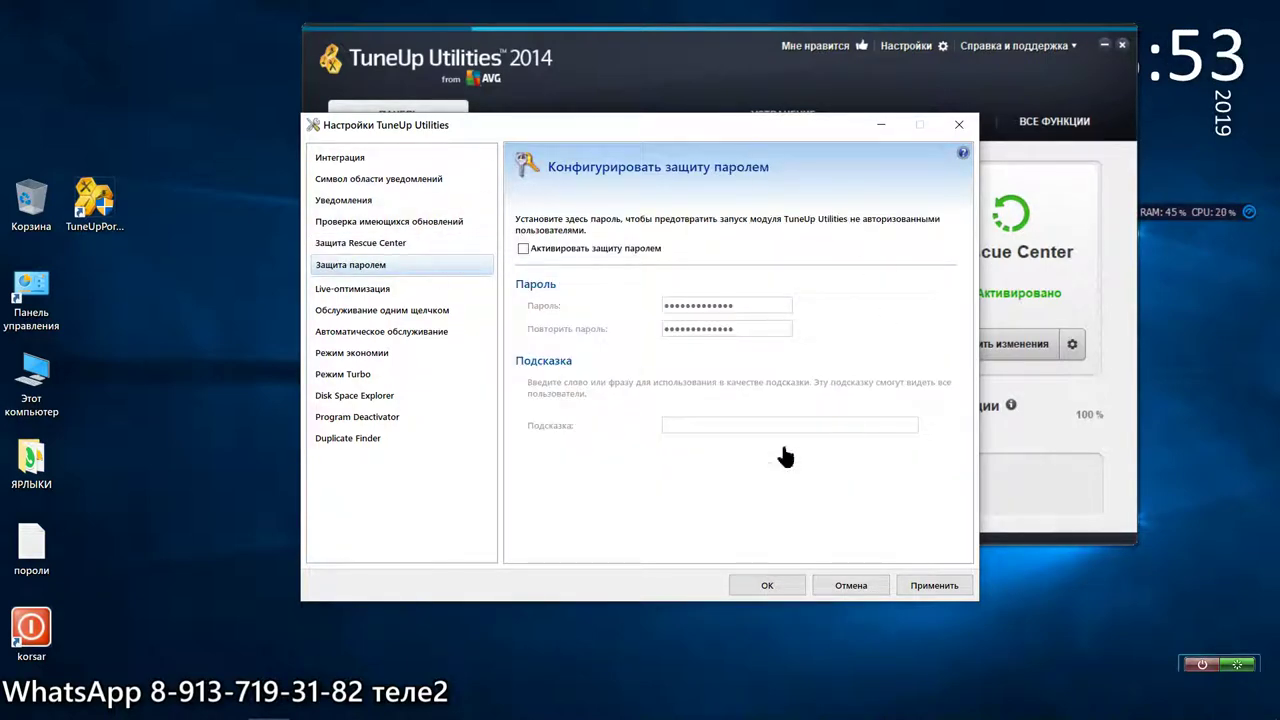
- Review the settings for Live optimization, one-click maintenance, automatic maintenance and economy mode
{"action": "left_click", "coordinate": [390, 290]}
{"action": "left_click", "coordinate": [402, 314]}
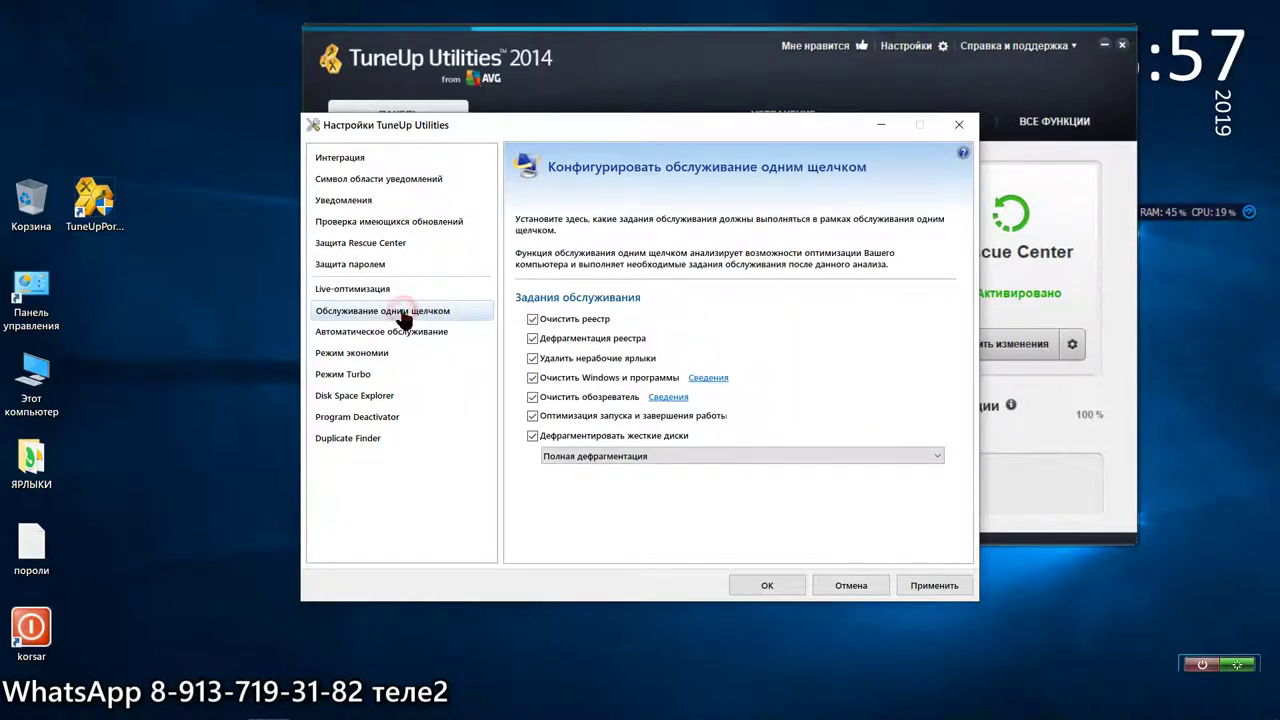
{"action": "left_click", "coordinate": [408, 334]}
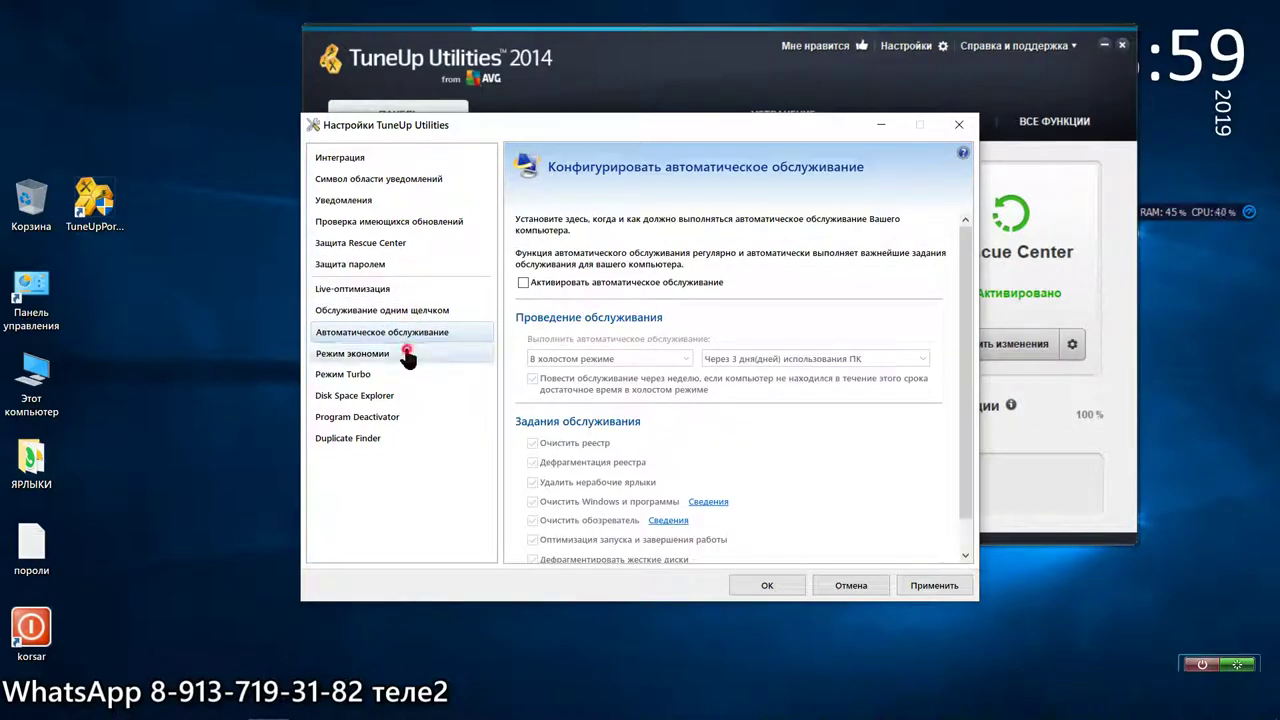
{"action": "left_click", "coordinate": [408, 354]}
- Leave automatic maintenance deactivated, then apply and close the TuneUp Utilities settings
{"action": "left_click", "coordinate": [412, 334]}
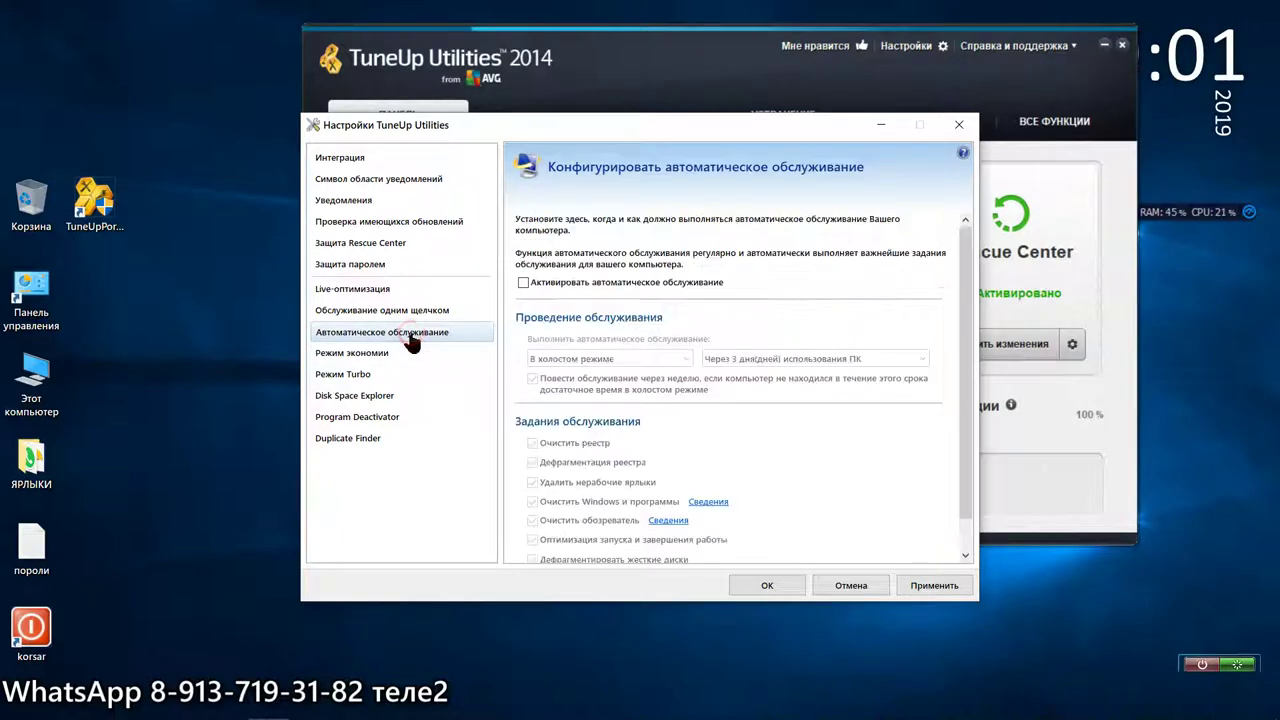
{"action": "left_click", "coordinate": [522, 283]}
{"action": "left_click", "coordinate": [522, 283]}
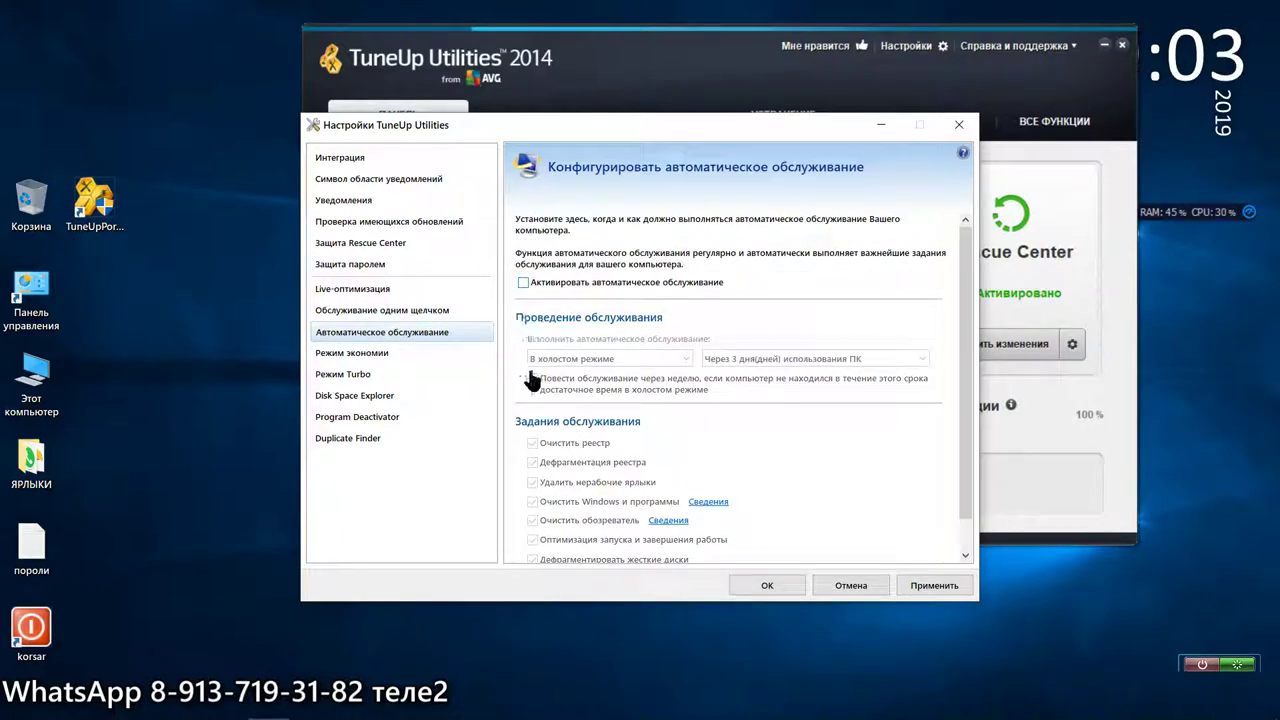
{"action": "left_click", "coordinate": [922, 588]}
{"action": "left_click", "coordinate": [774, 592]}
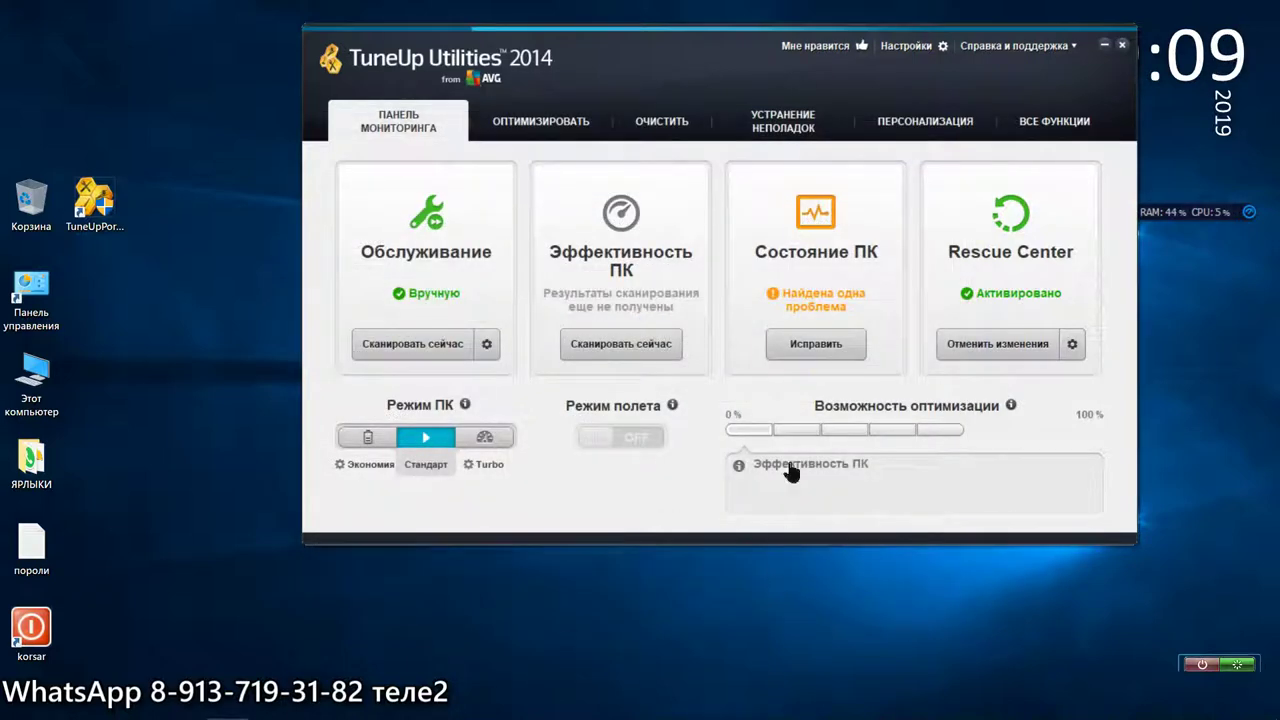
- Launch hard disk defragmentation despite compatibility mode, and analyze local disks C: and G:
{"action": "left_click", "coordinate": [541, 121]}
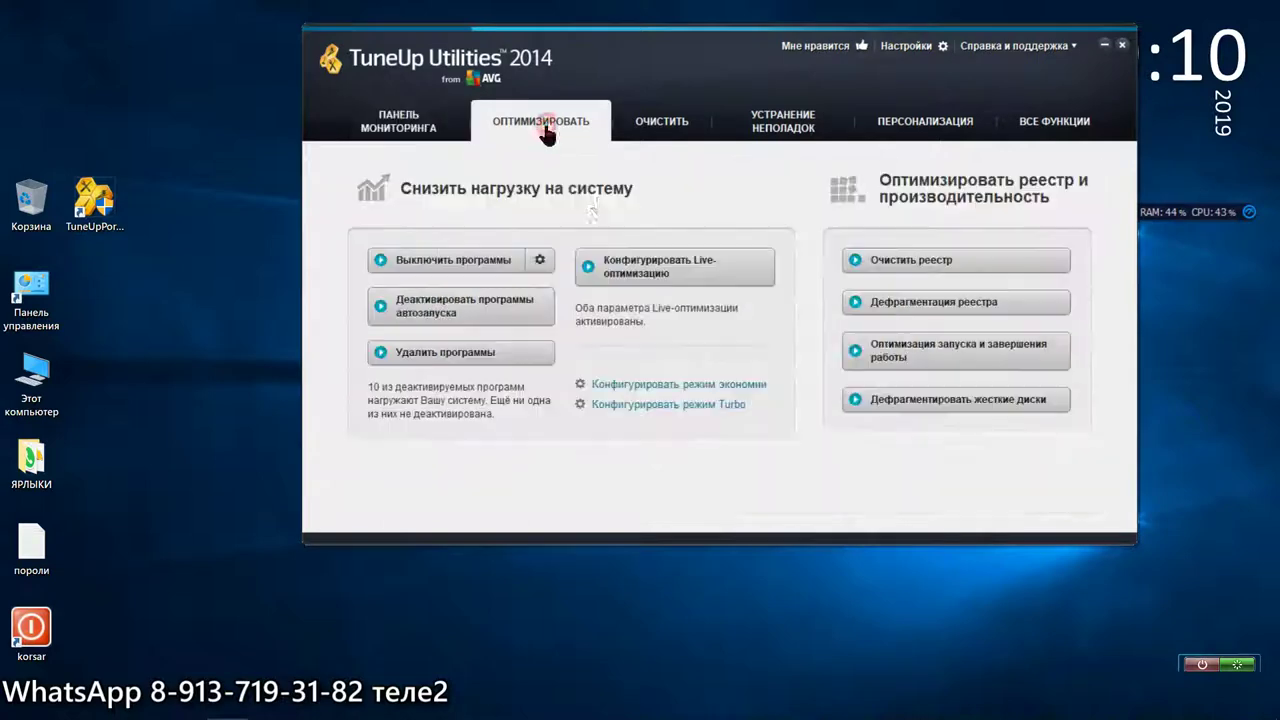
{"action": "left_click", "coordinate": [878, 405]}
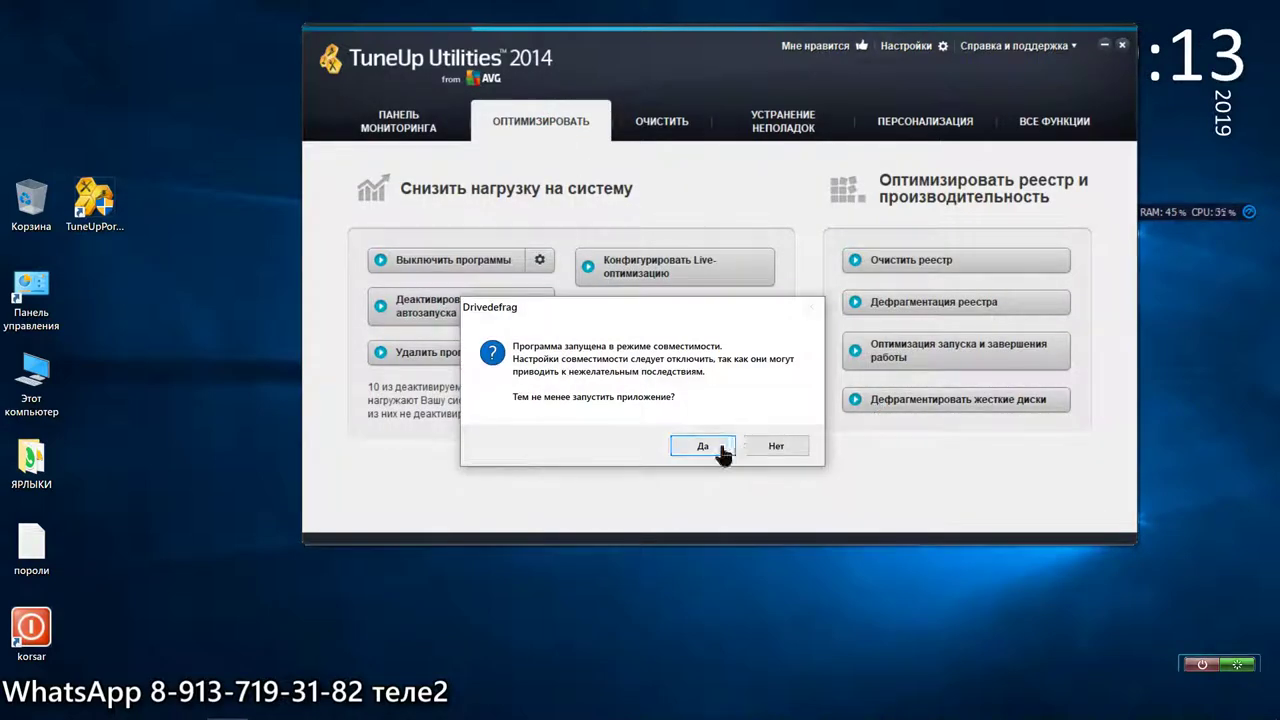
{"action": "left_click", "coordinate": [703, 446]}
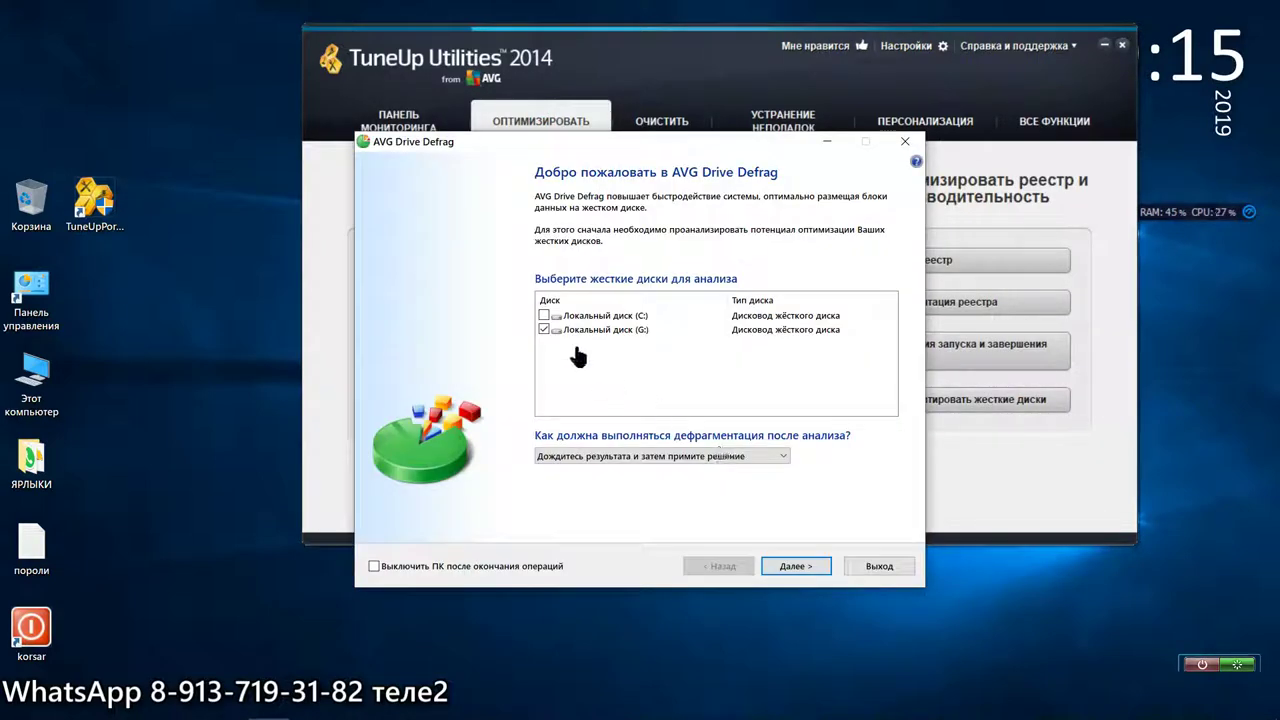
{"action": "left_click", "coordinate": [544, 315]}
{"action": "left_click", "coordinate": [793, 566]}
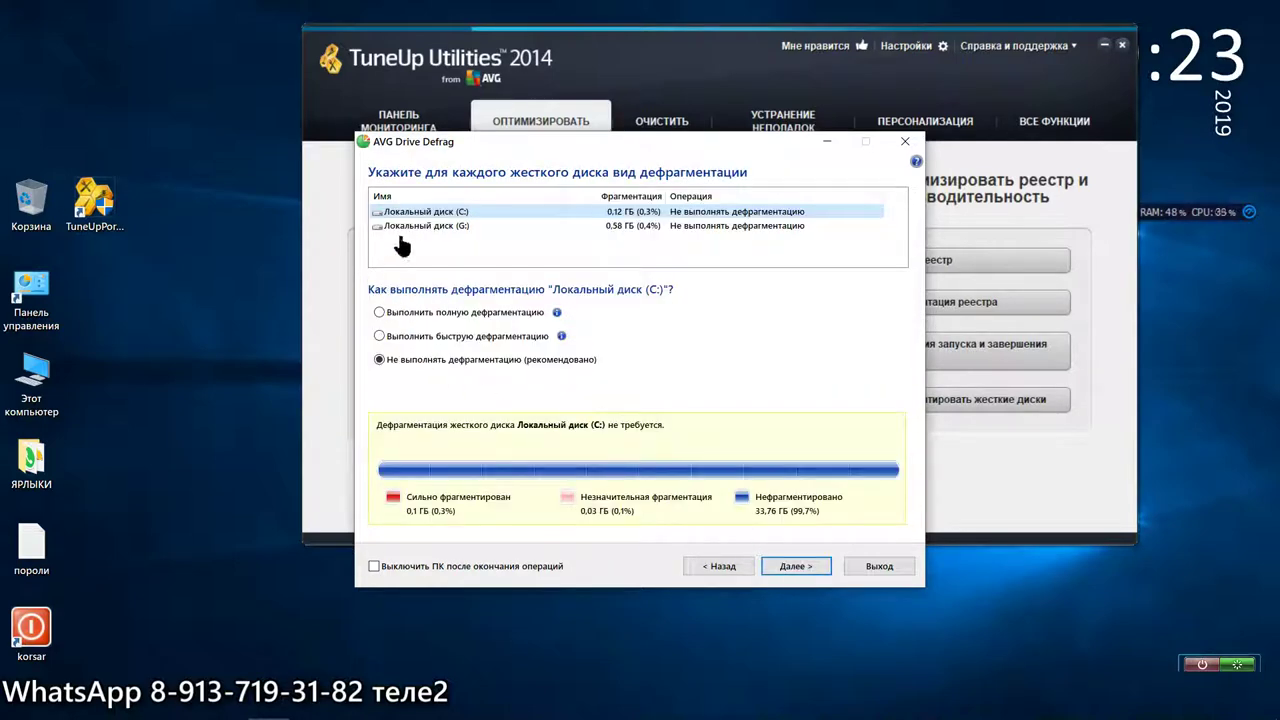
- Start a full defragmentation of local disk C:, and abort it to return to the disk selection
{"action": "left_click", "coordinate": [380, 313]}
{"action": "left_click", "coordinate": [792, 567]}
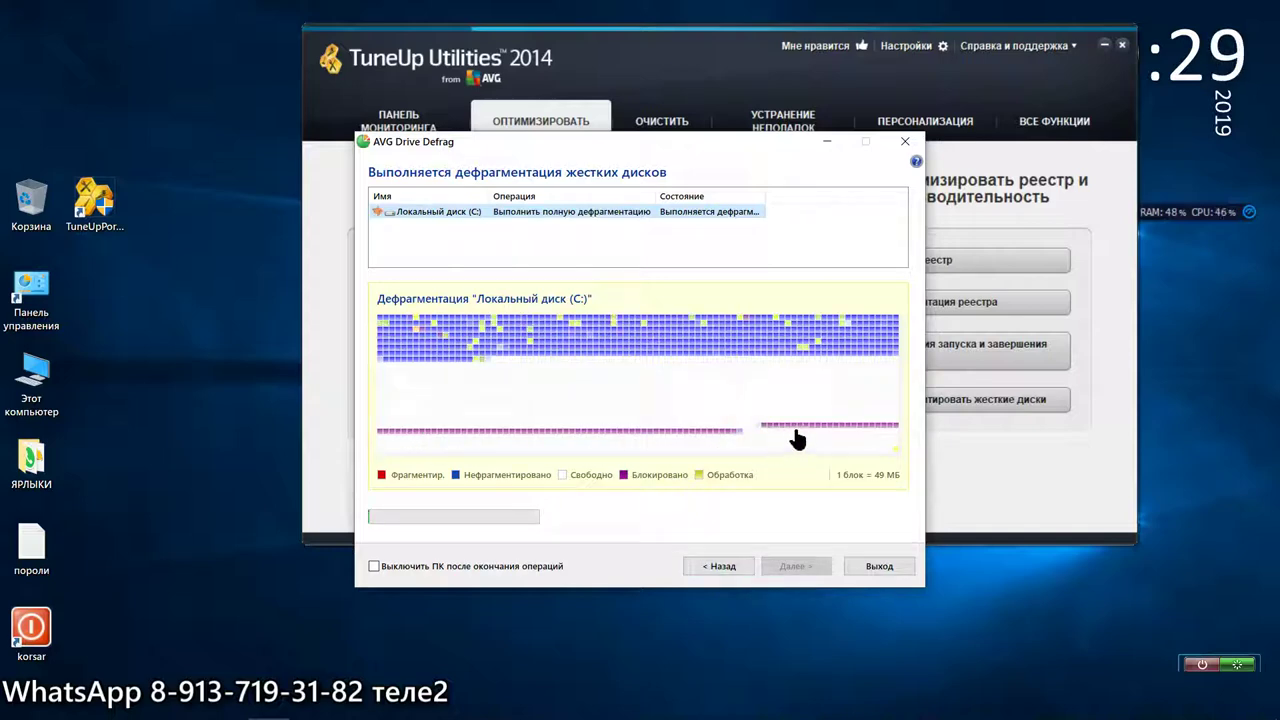
{"action": "left_click", "coordinate": [729, 568]}
{"action": "left_click", "coordinate": [683, 446]}
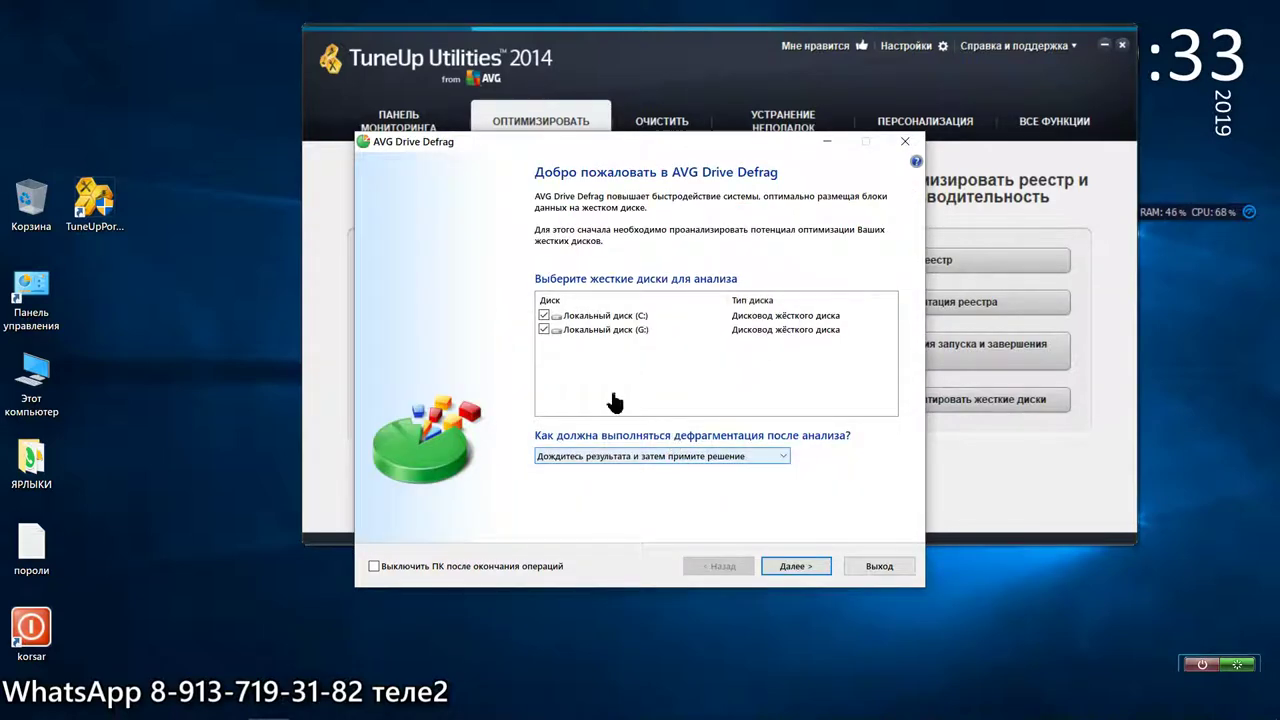
- Exclude local disk C:, analyze only local disk G:, and start its full defragmentation
{"action": "left_click", "coordinate": [544, 316]}
{"action": "left_click", "coordinate": [794, 567]}
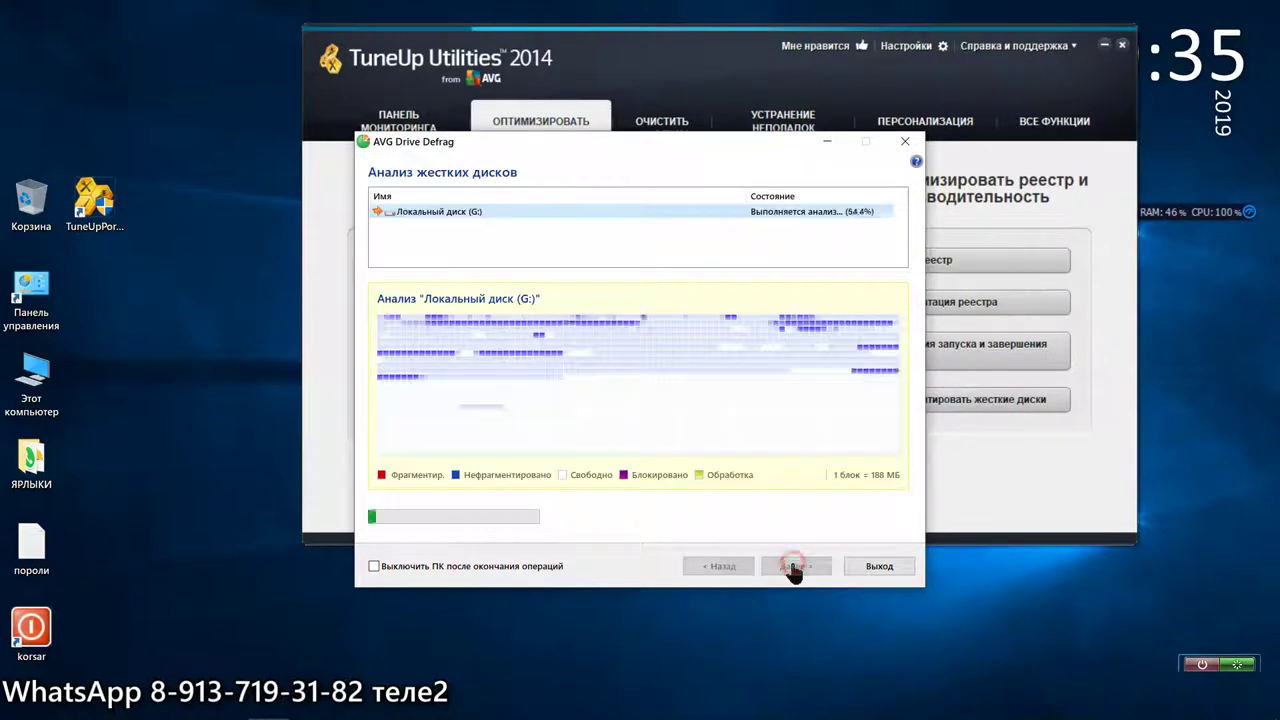
{"action": "left_click", "coordinate": [380, 313]}
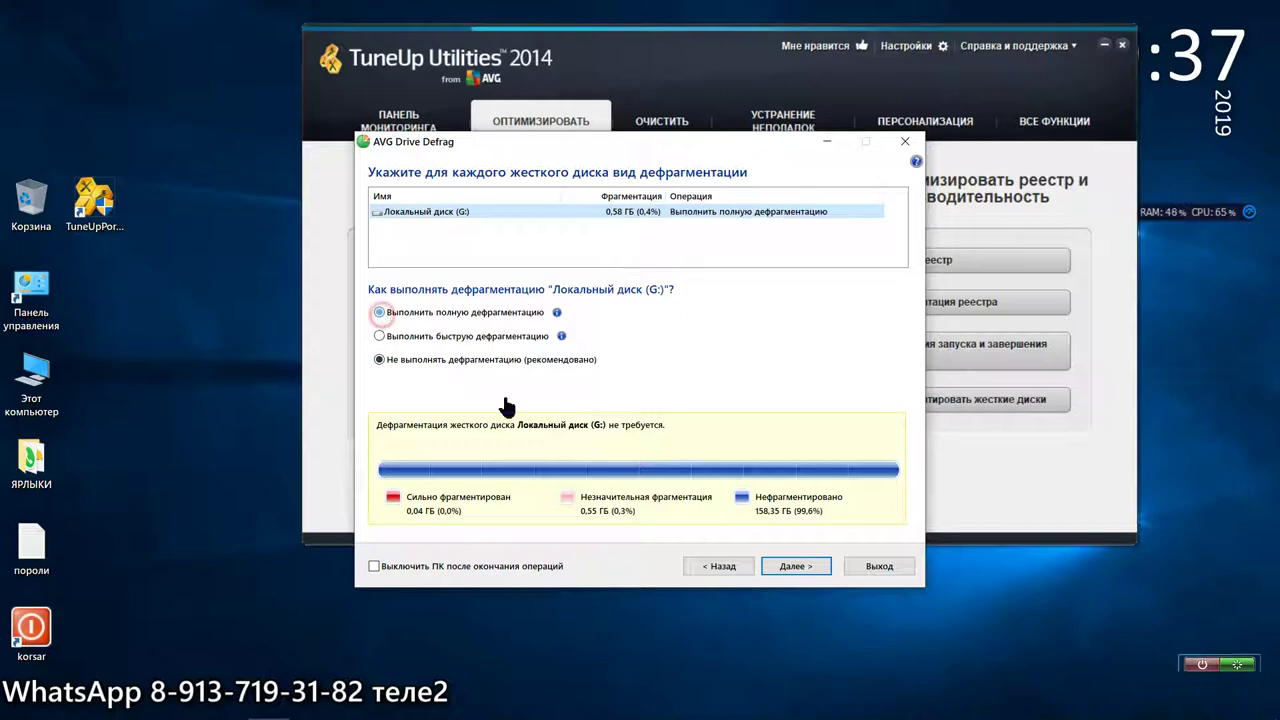
{"action": "left_click", "coordinate": [790, 568]}
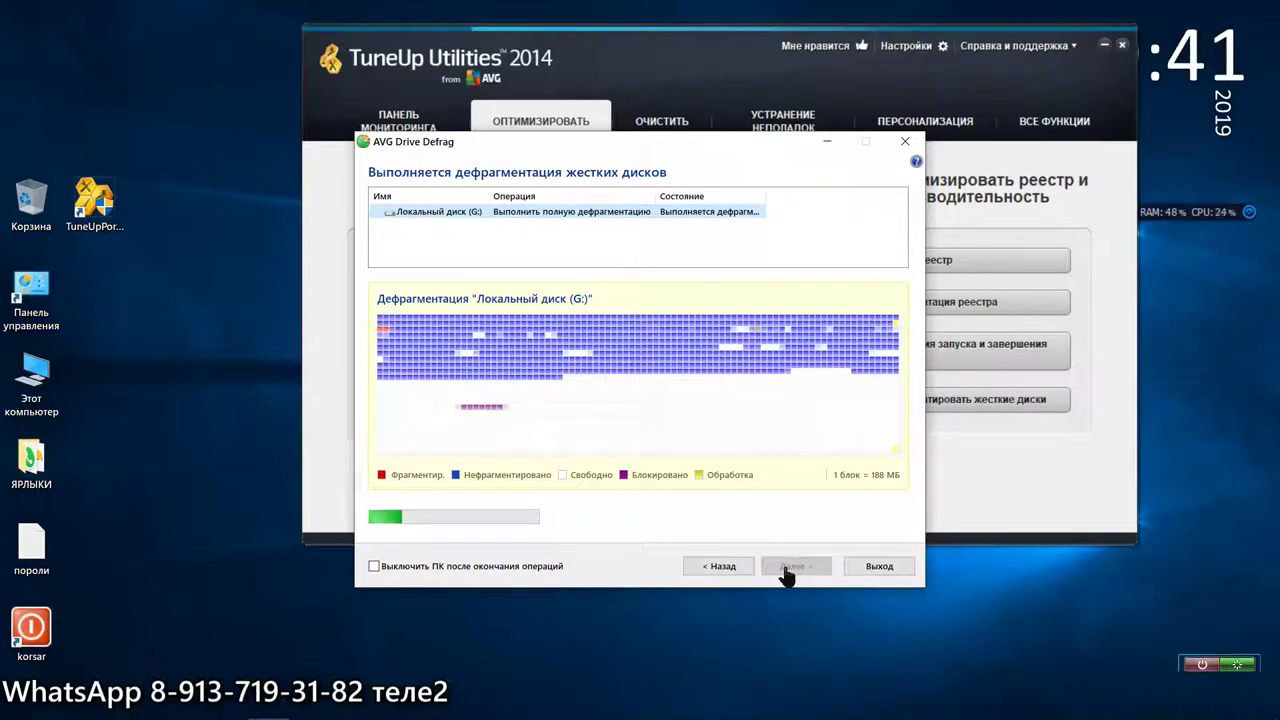
- Abort the defragmentation of local disk G: and exit AVG Drive Defrag
{"action": "left_click", "coordinate": [735, 573]}
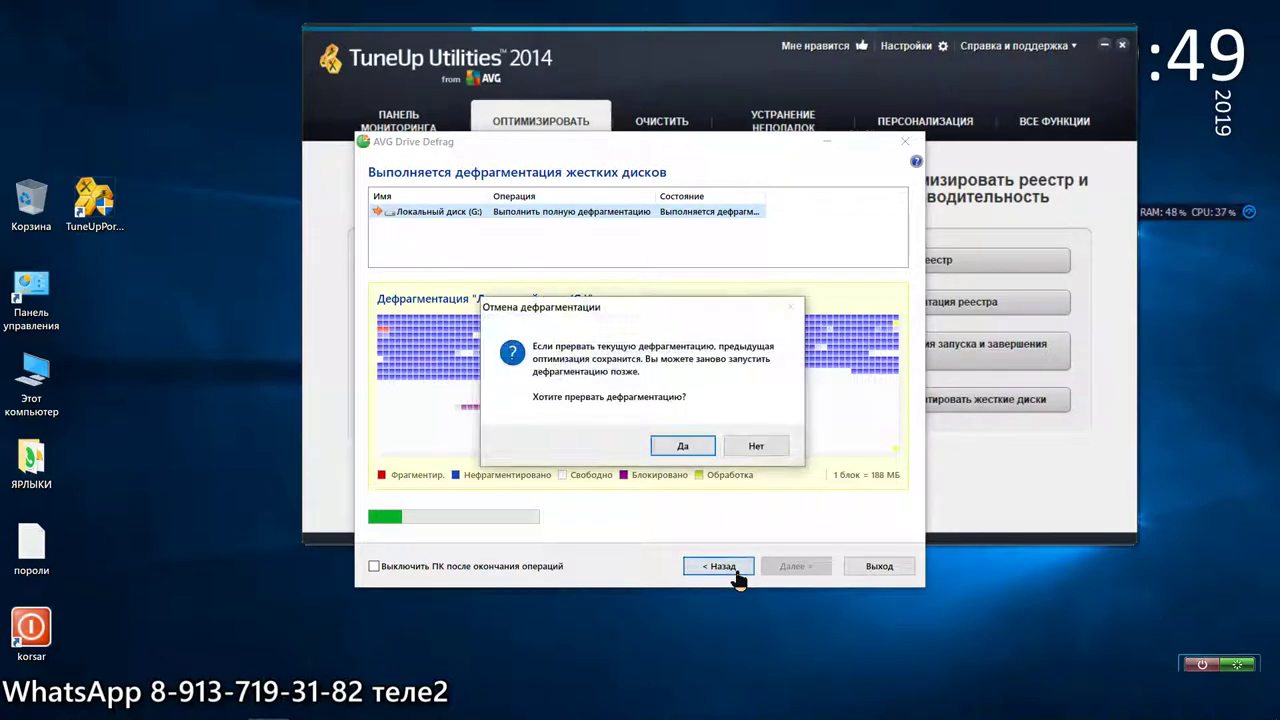
{"action": "left_click", "coordinate": [684, 448]}
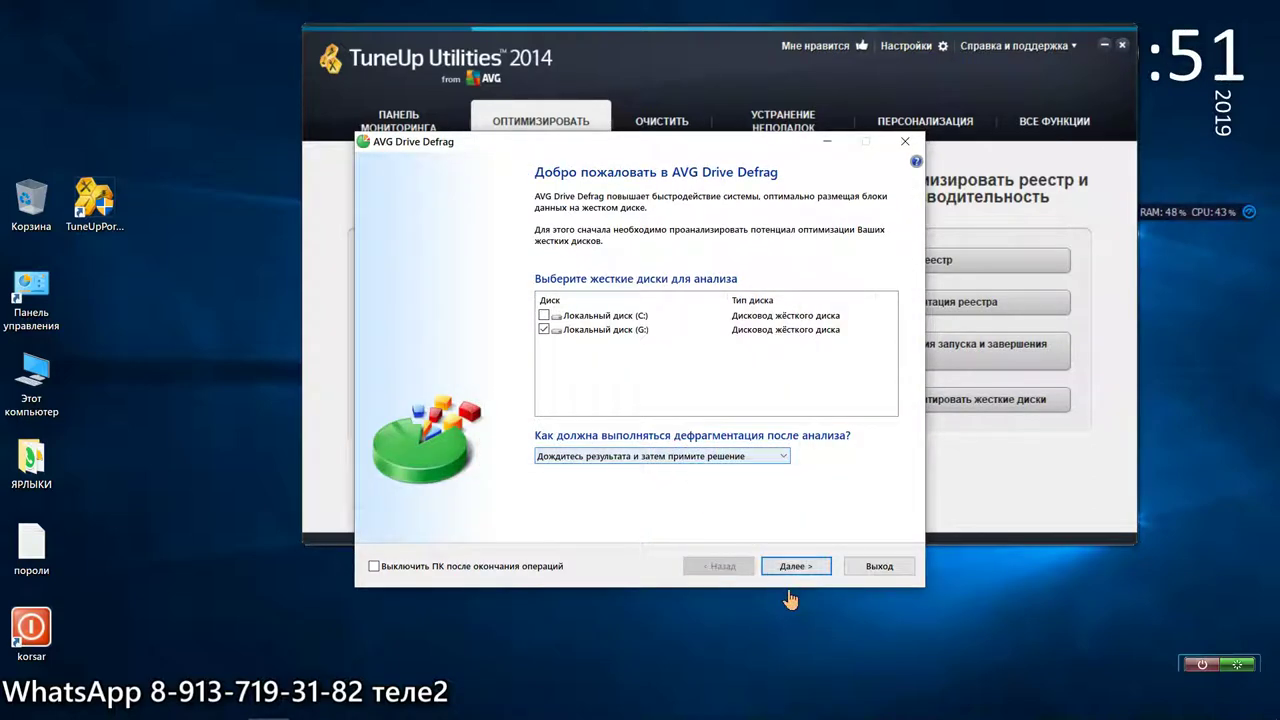
{"action": "left_click", "coordinate": [870, 567]}
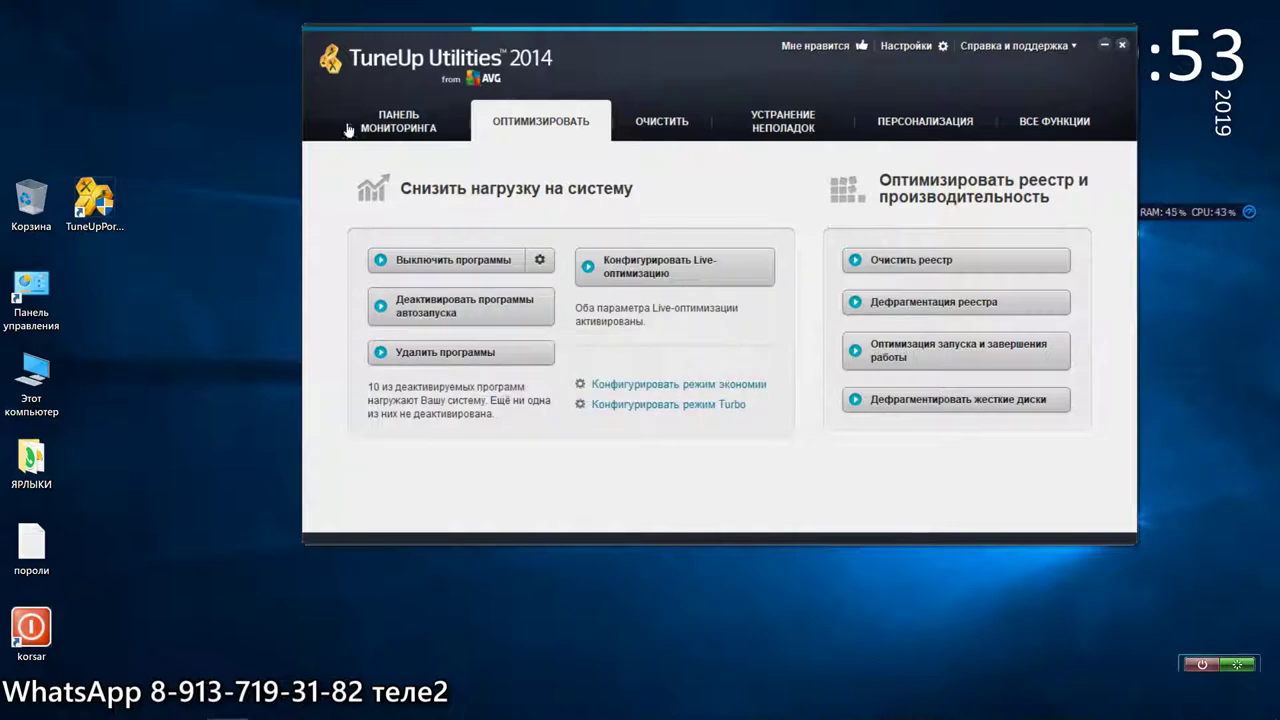
- Open the Turbo mode configuration wizard from the monitoring dashboard, view its introduction, and cancel it
{"action": "left_click", "coordinate": [360, 127]}
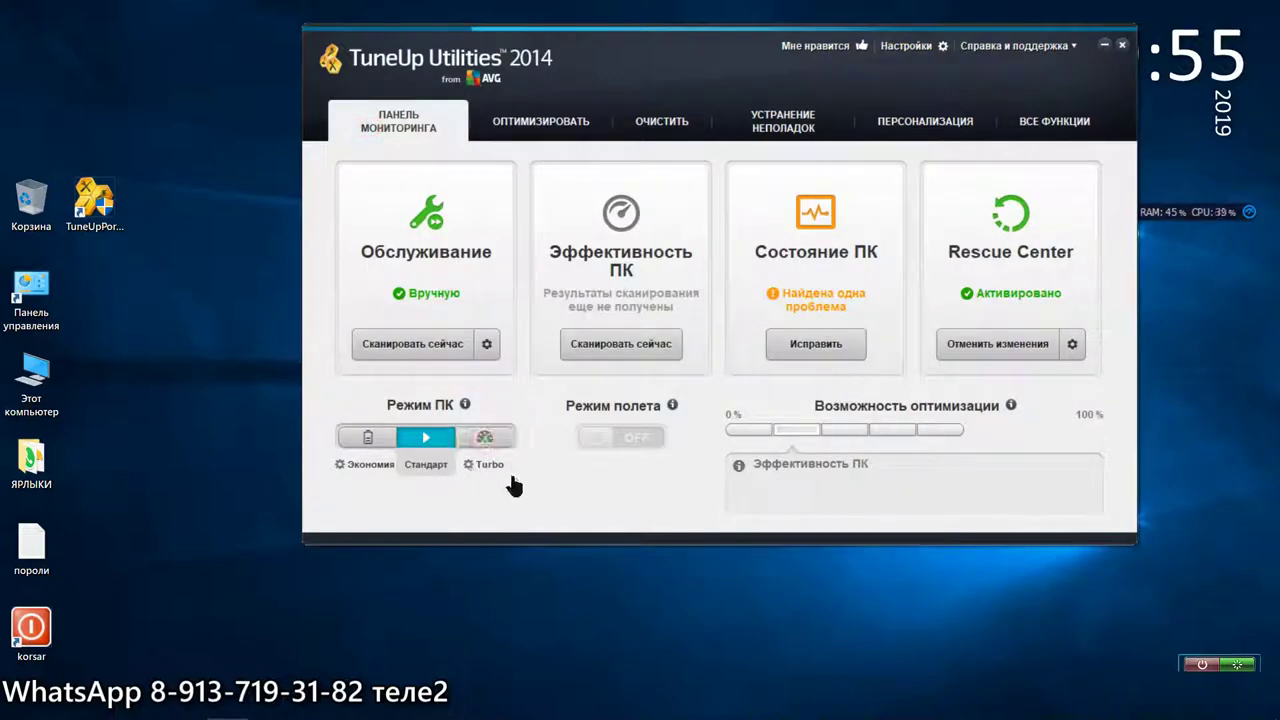
{"action": "left_click", "coordinate": [510, 479]}
{"action": "left_click", "coordinate": [690, 452]}
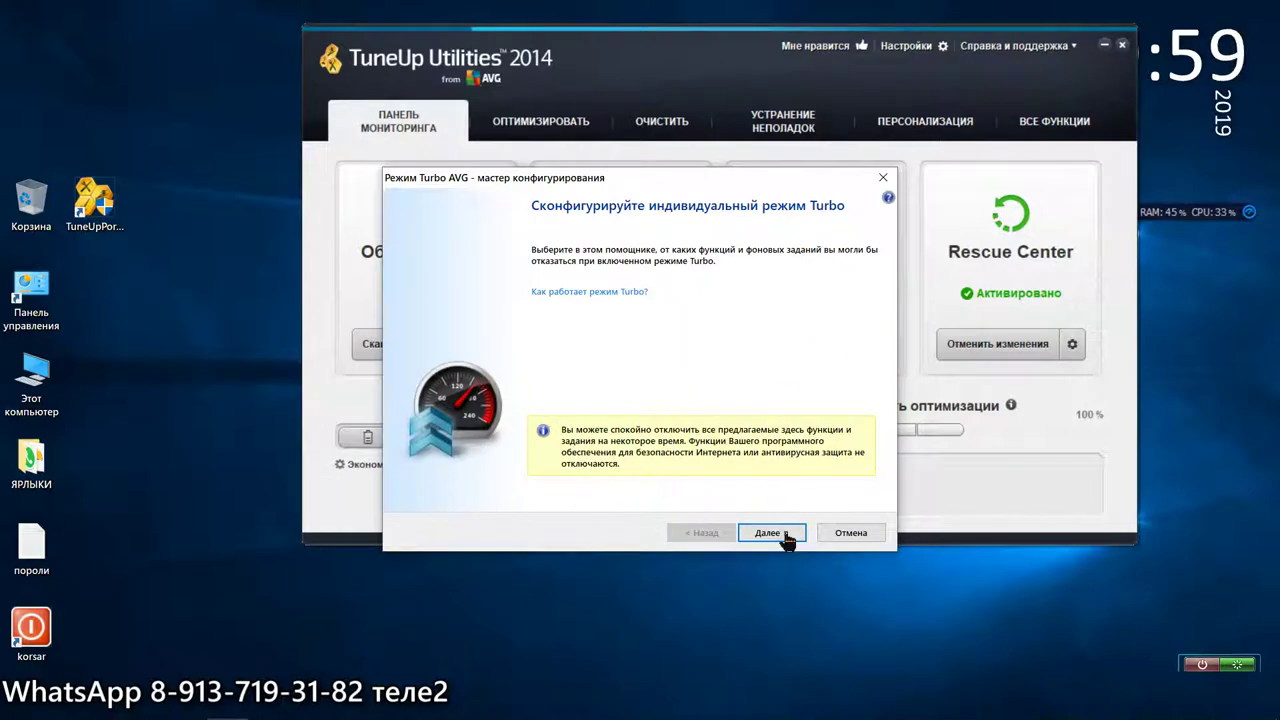
{"action": "left_click", "coordinate": [845, 535]}
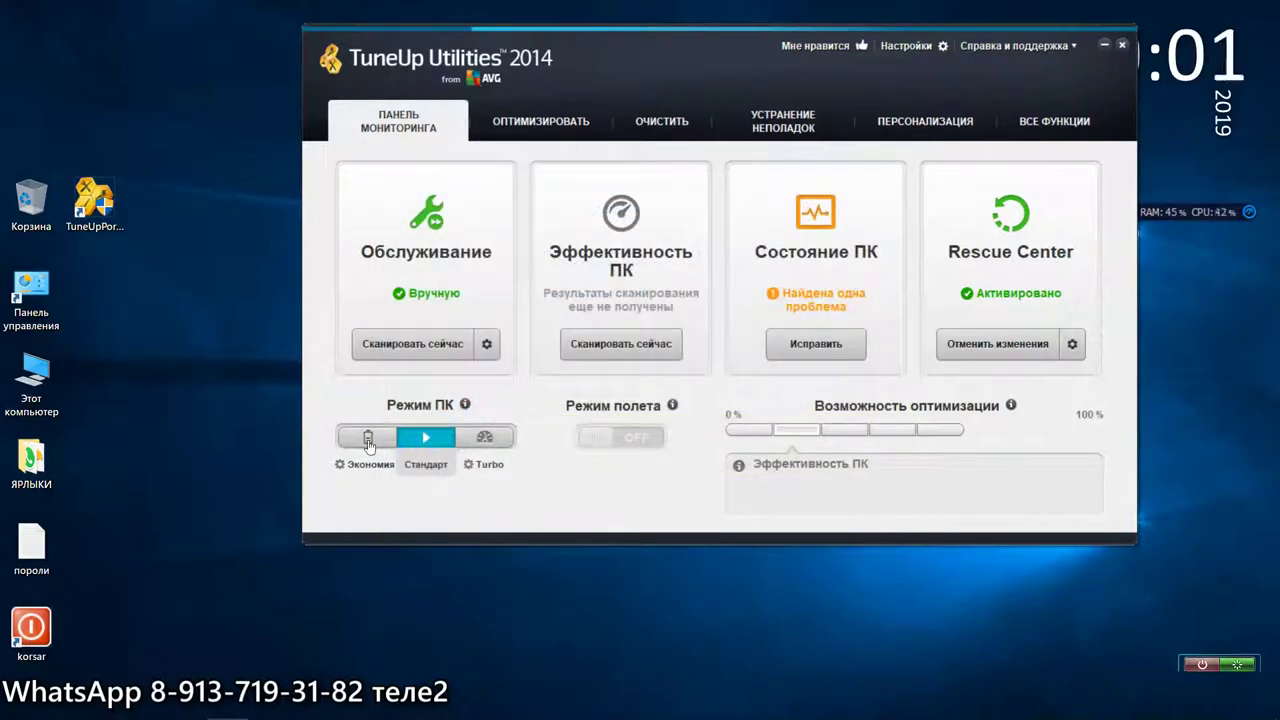